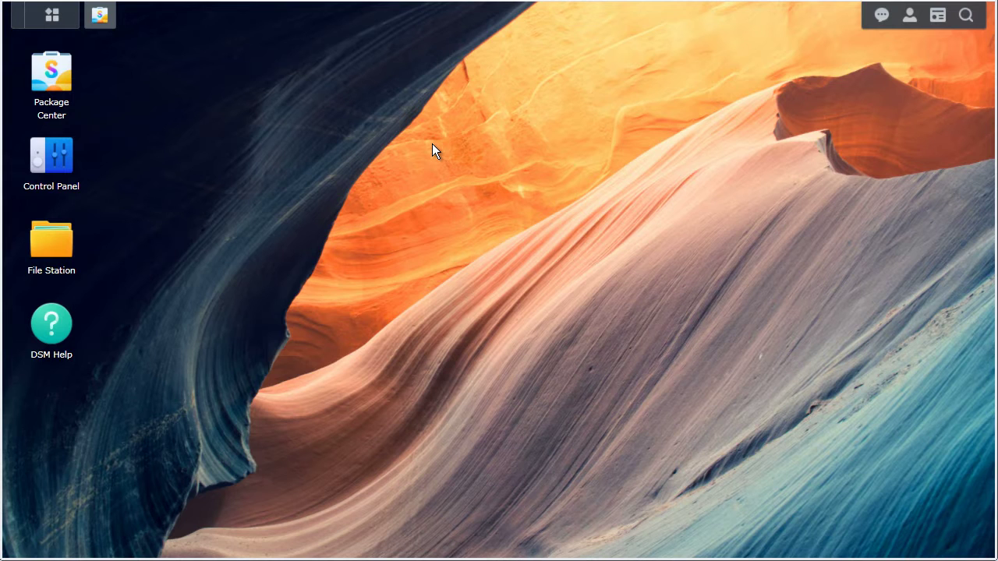
Open Control Panel's Terminal & SNMP settings to confirm SSH is enabled on port 22
left_click(63, 16)
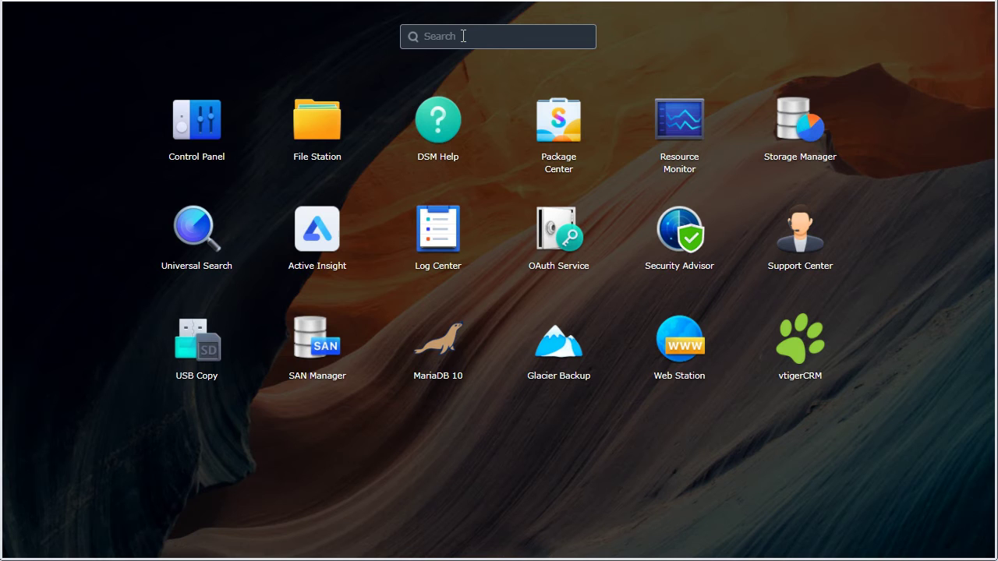
left_click(194, 128)
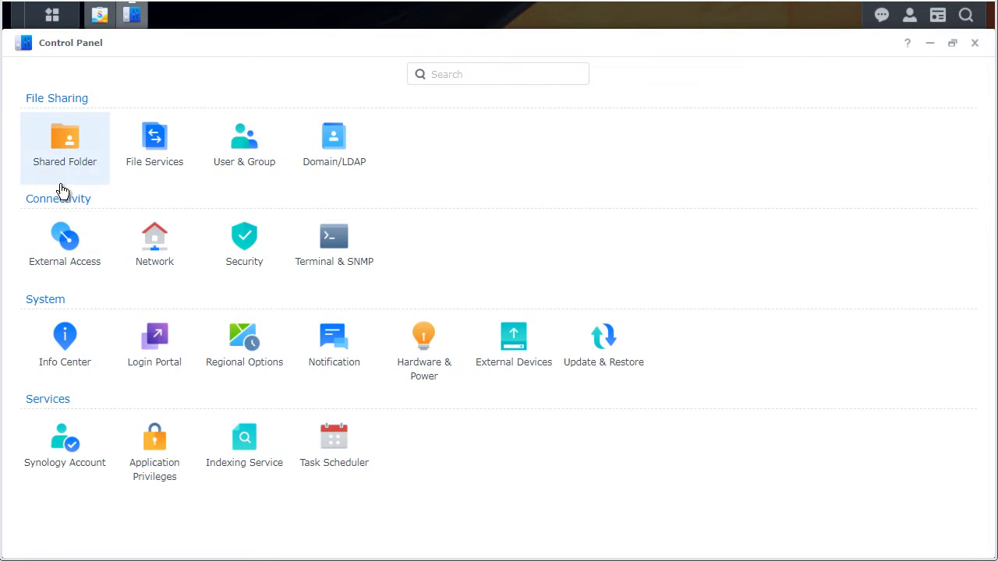
left_click(338, 247)
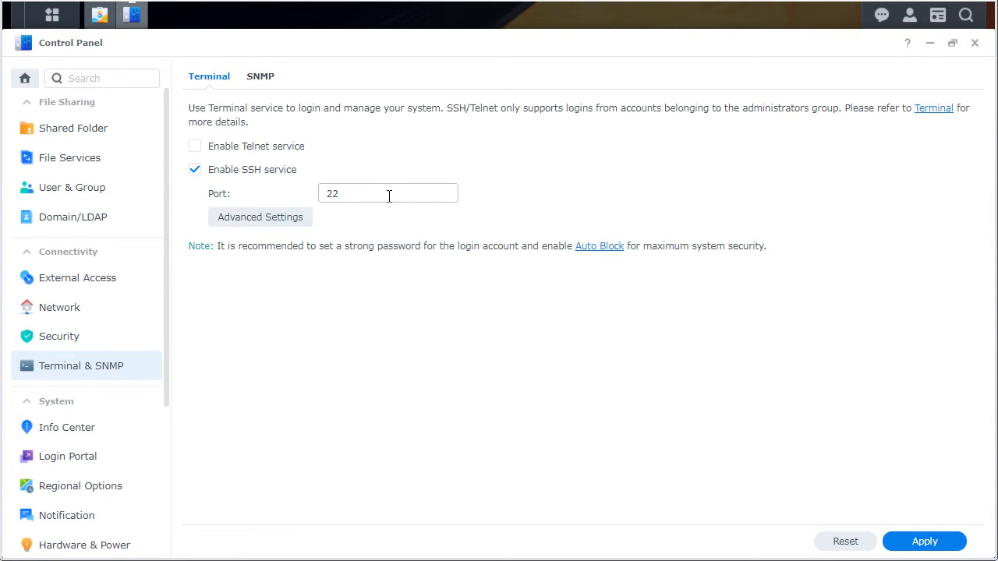
Confirm the SSH encryption level is Low in Advanced Settings and close it unchanged
left_click(277, 219)
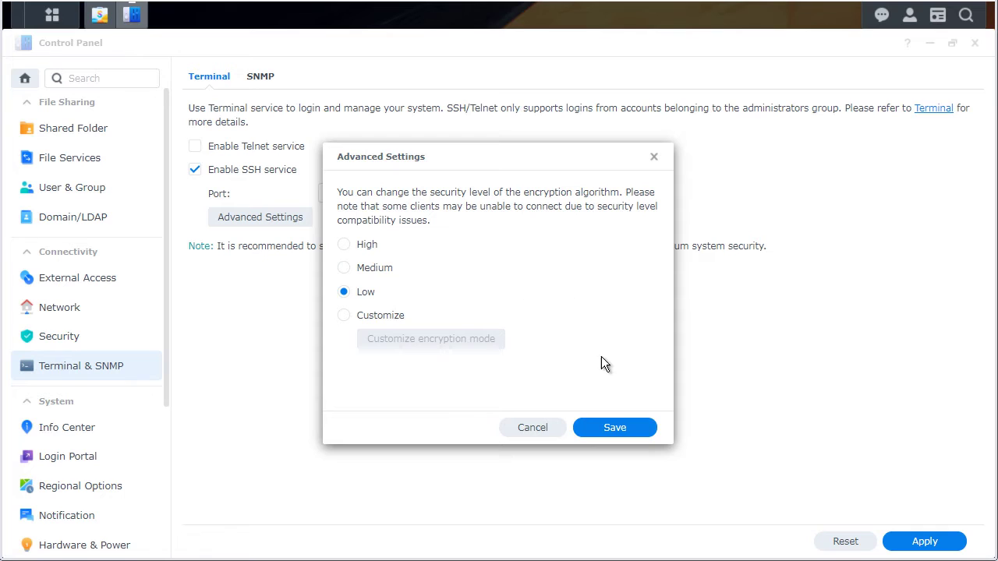
left_click(654, 158)
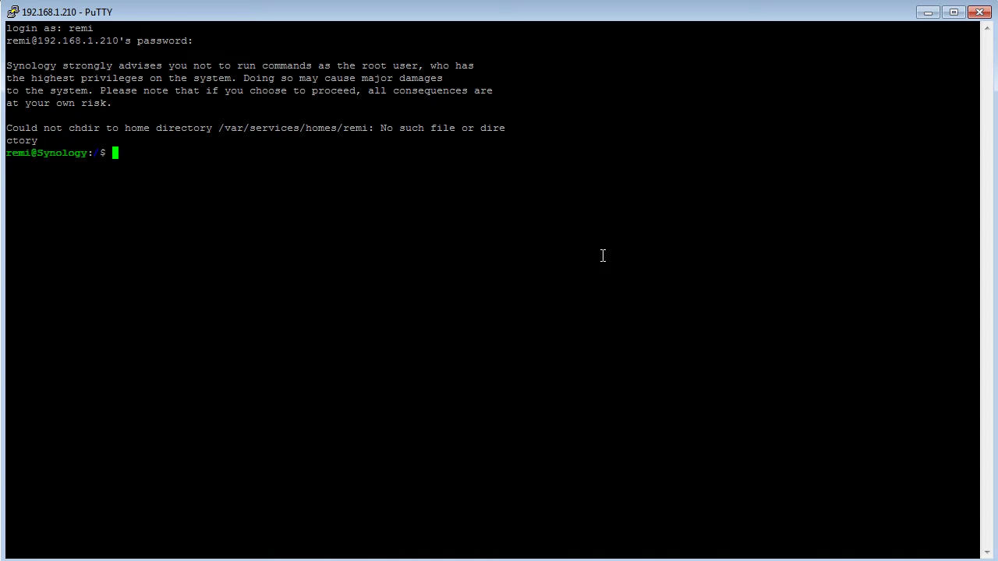
Become root with sudo -i and paste cd /usr/local/lib/php73/modules at the prompt
key("Return")
key("Return")
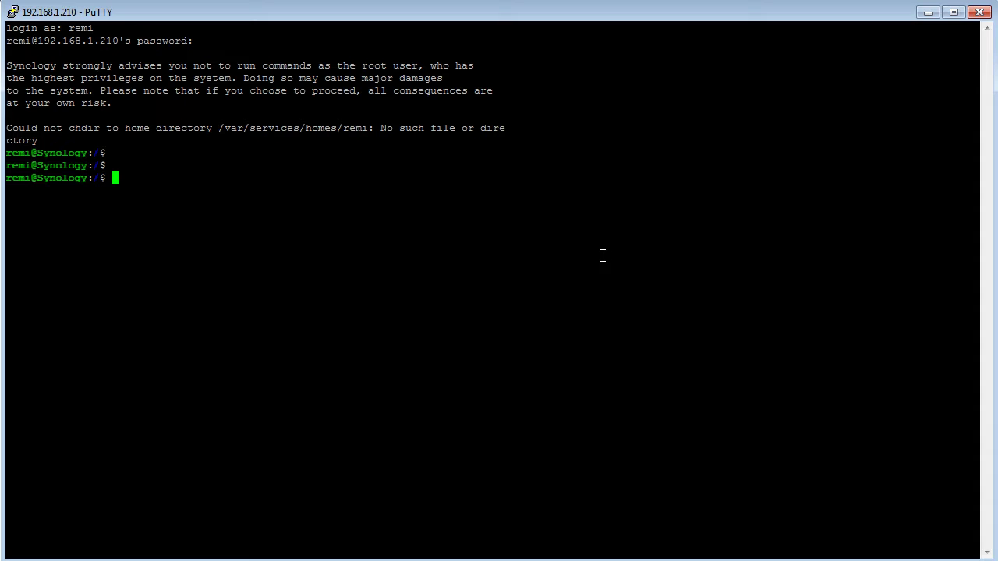
type("sudo -i")
key("Return")
key("Return")
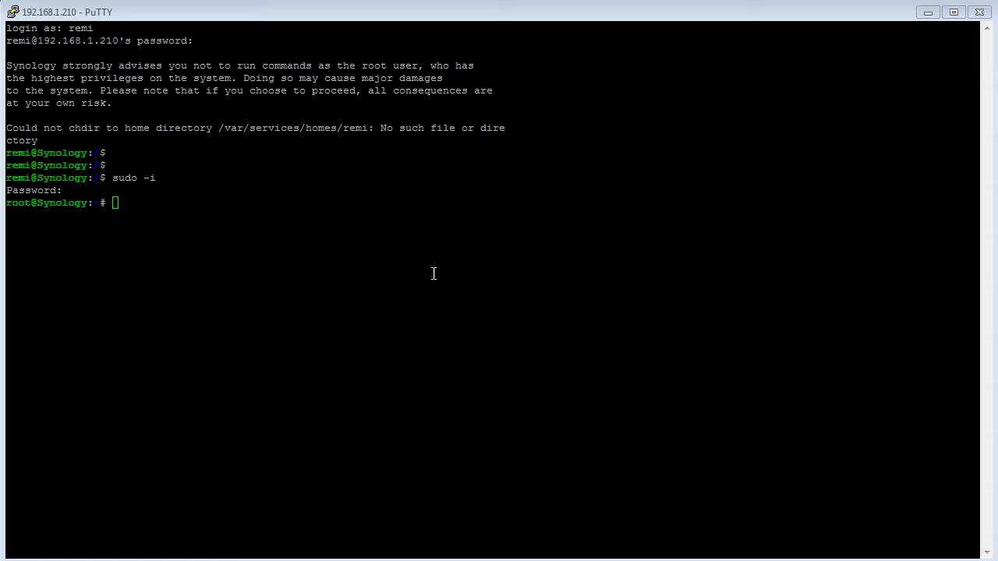
left_click(396, 284)
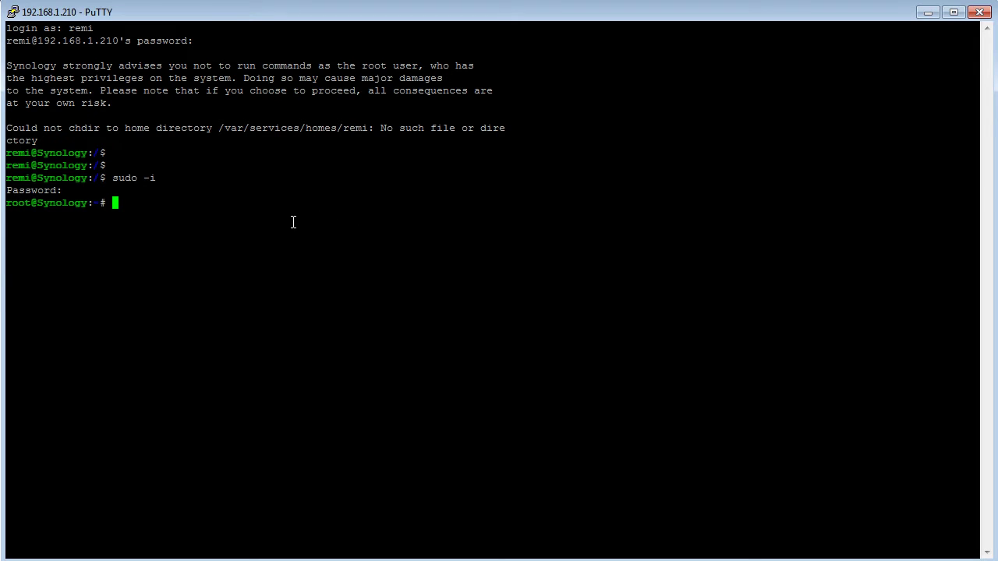
right_click(226, 216)
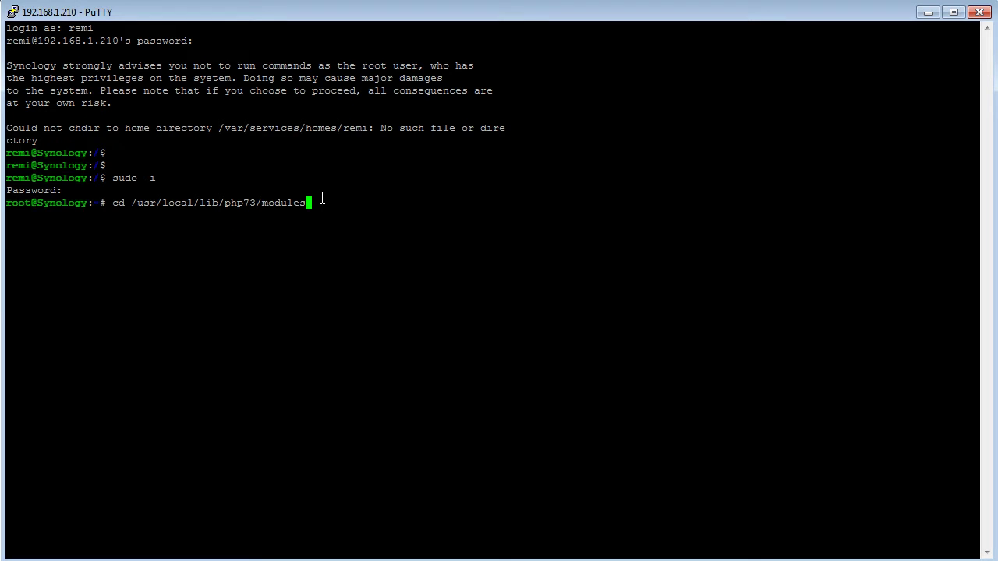
Enter /usr/local/lib/php73/modules and wget ioncube_loader_lin_7.3.so into it
key("Return")
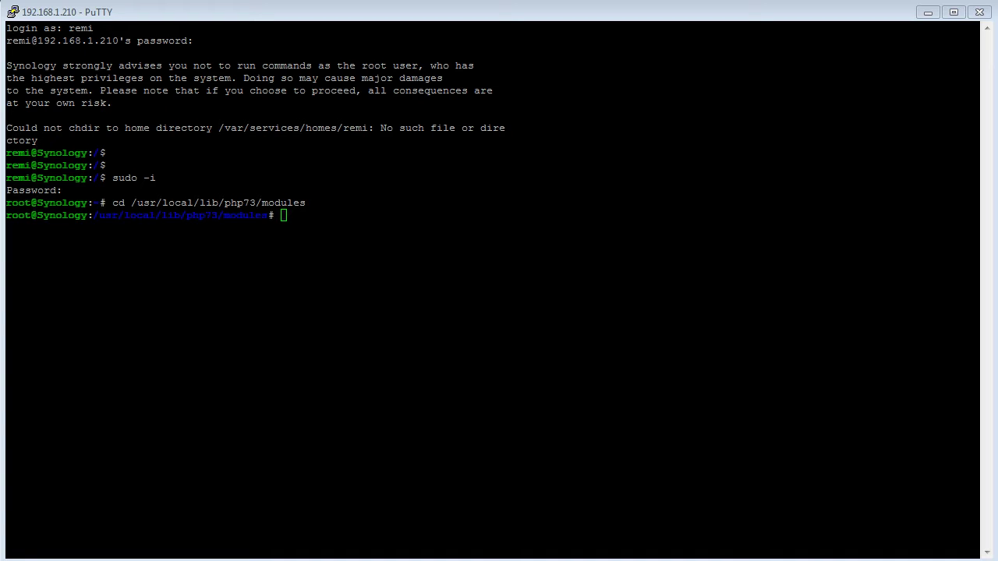
left_click(395, 213)
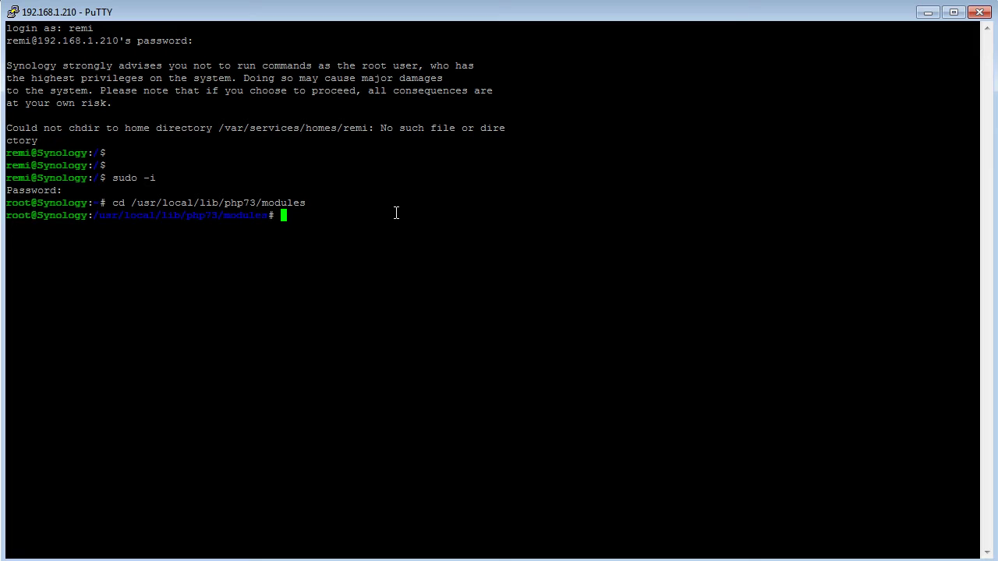
right_click(517, 208)
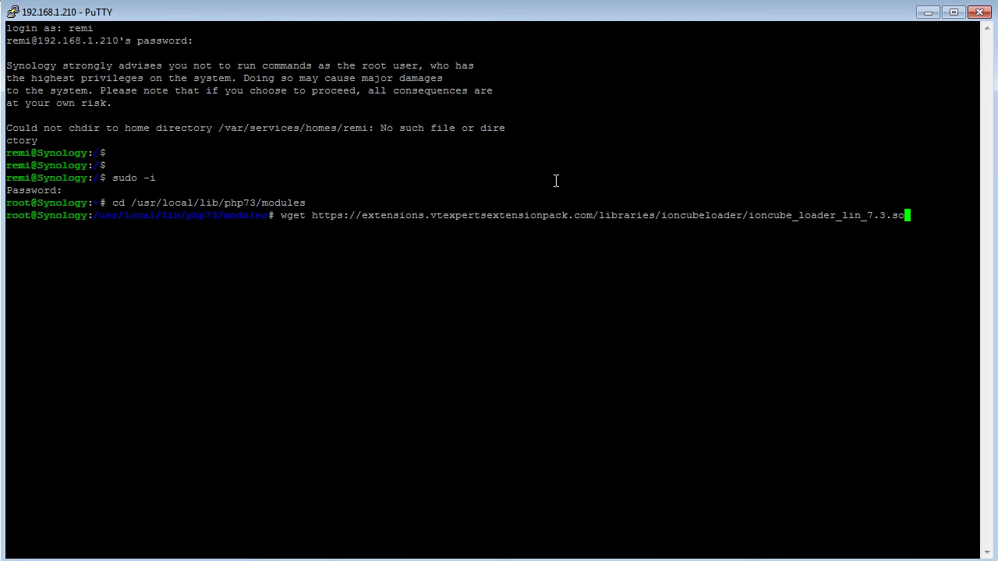
key("Return")
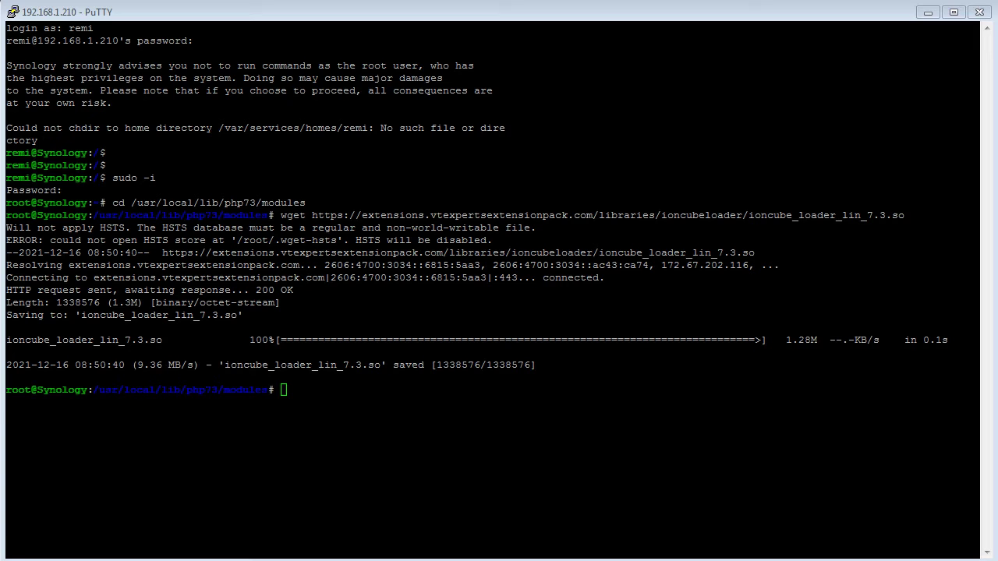
left_click(343, 413)
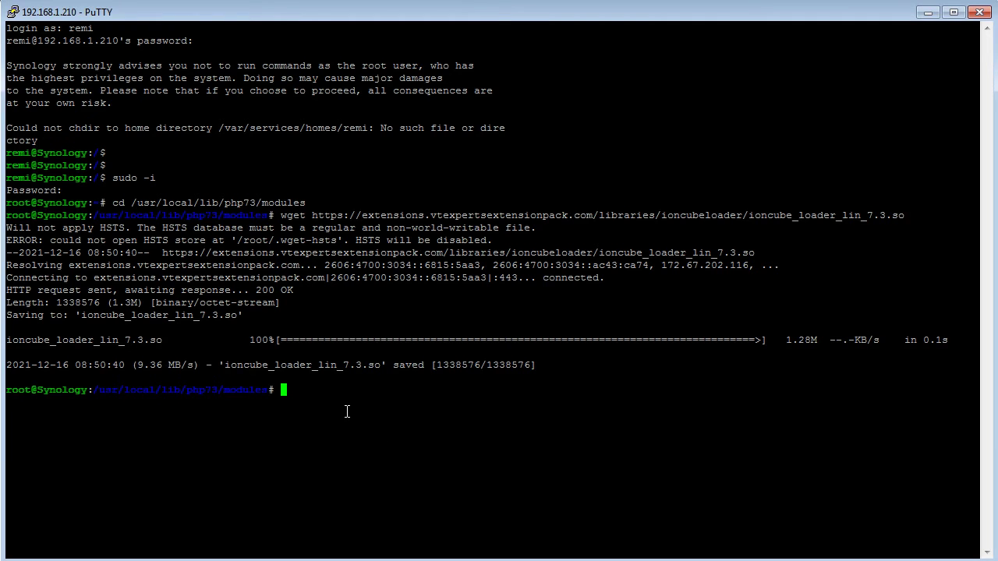
right_click(354, 408)
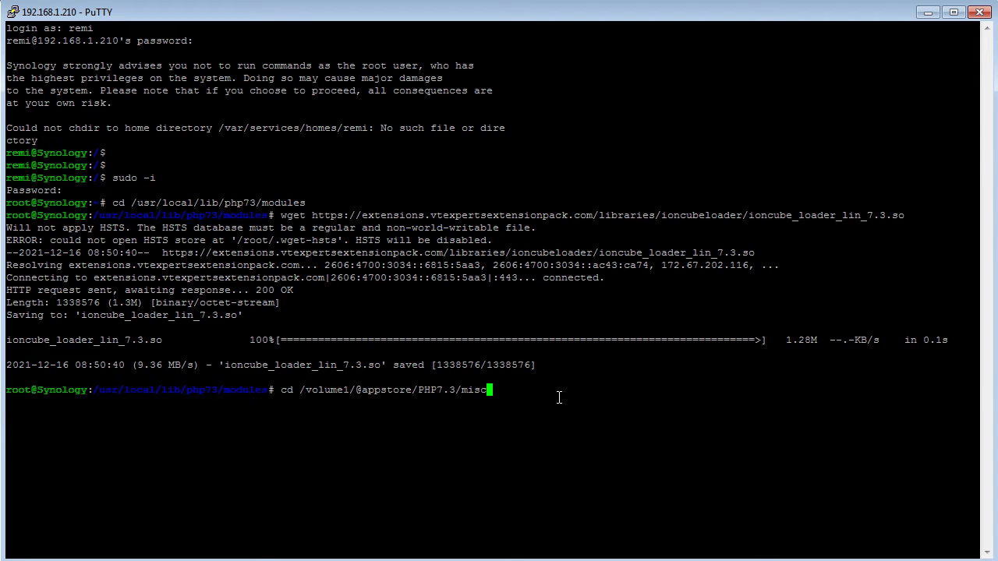
key("Return")
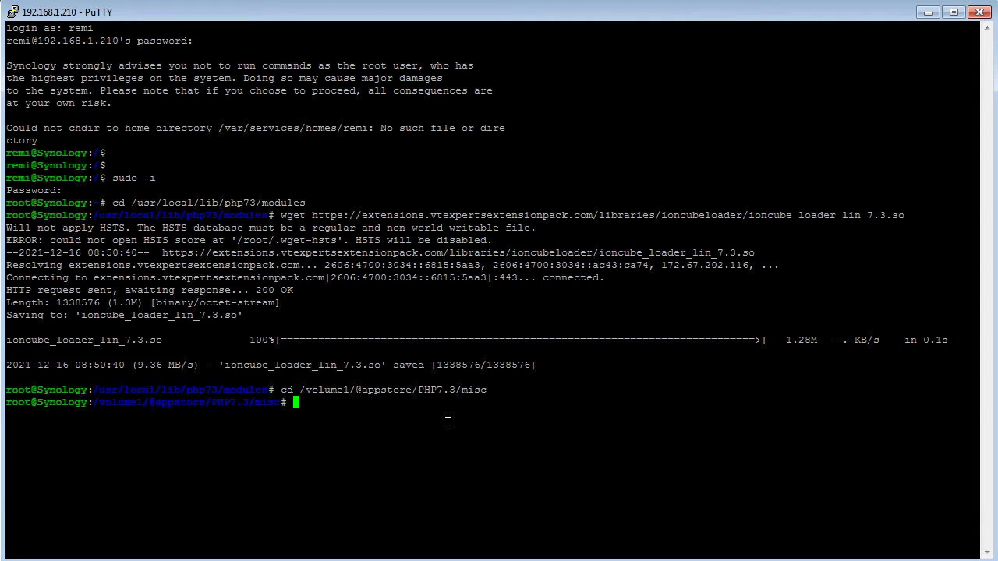
key("Return")
key("Return")
type("ls -l")
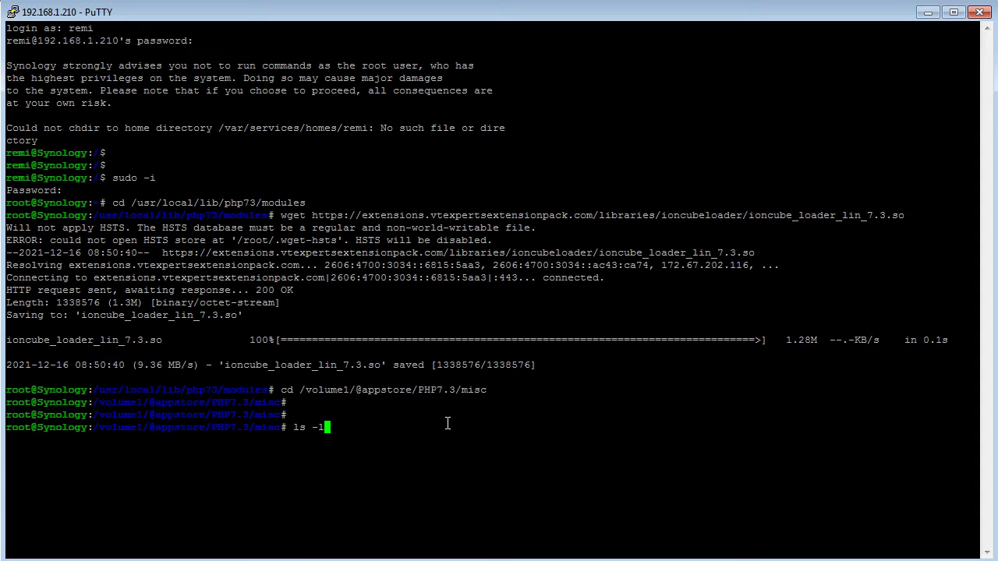
key("Return")
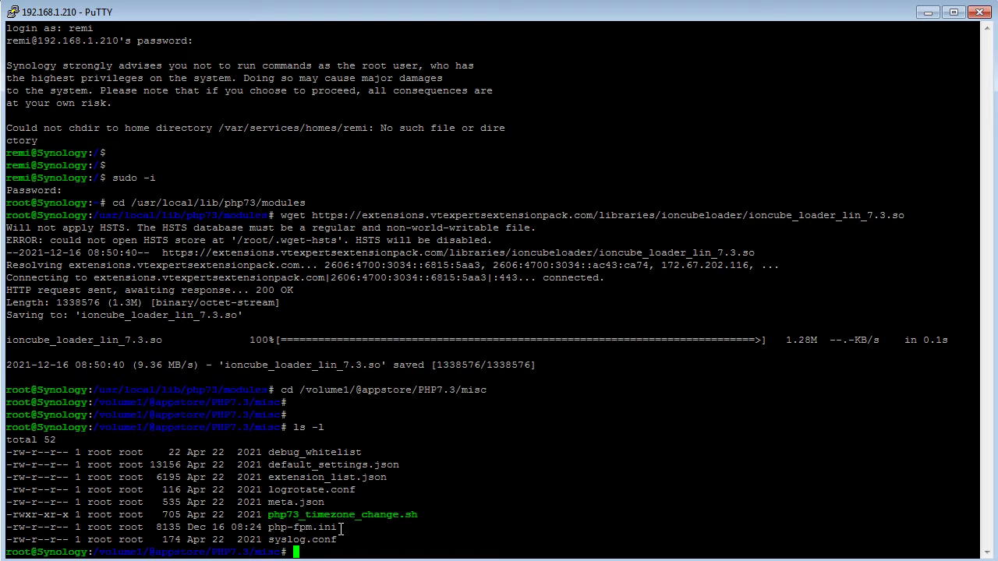
Stage the echo command appending the ionCube zend_extension line to php-fpm.ini
left_click_drag(341, 529, 269, 530)
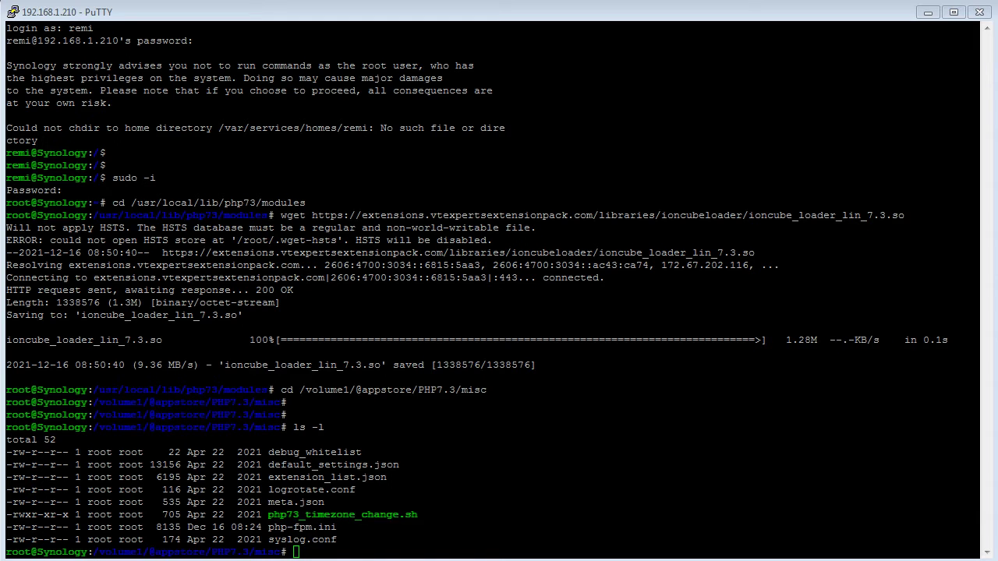
left_click(577, 459)
right_click(572, 456)
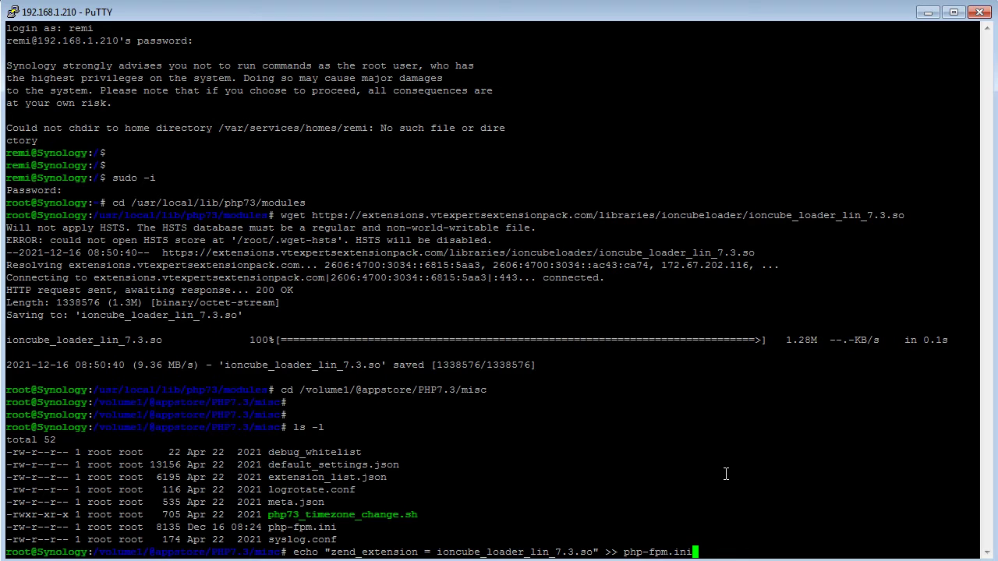
Append 'zend_extension = ioncube_loader_lin_7.3.so' to php-fpm.ini and review the command
key("Return")
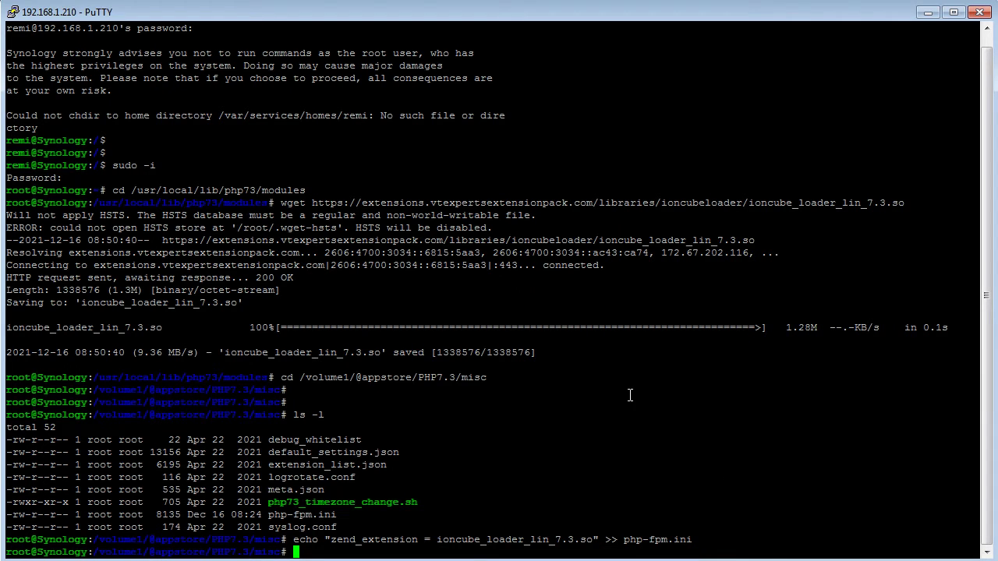
left_click_drag(696, 539, 624, 539)
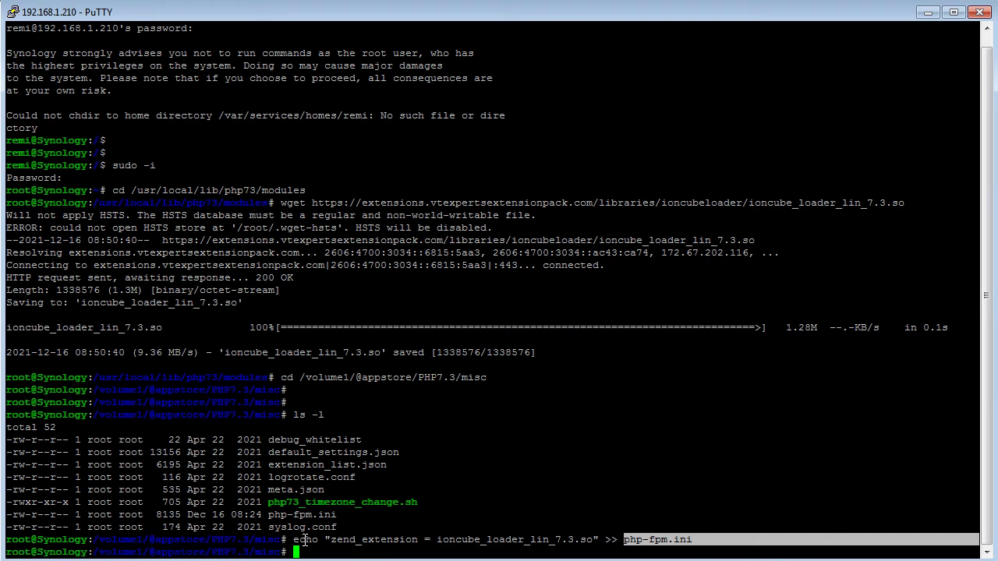
left_click_drag(297, 540, 704, 539)
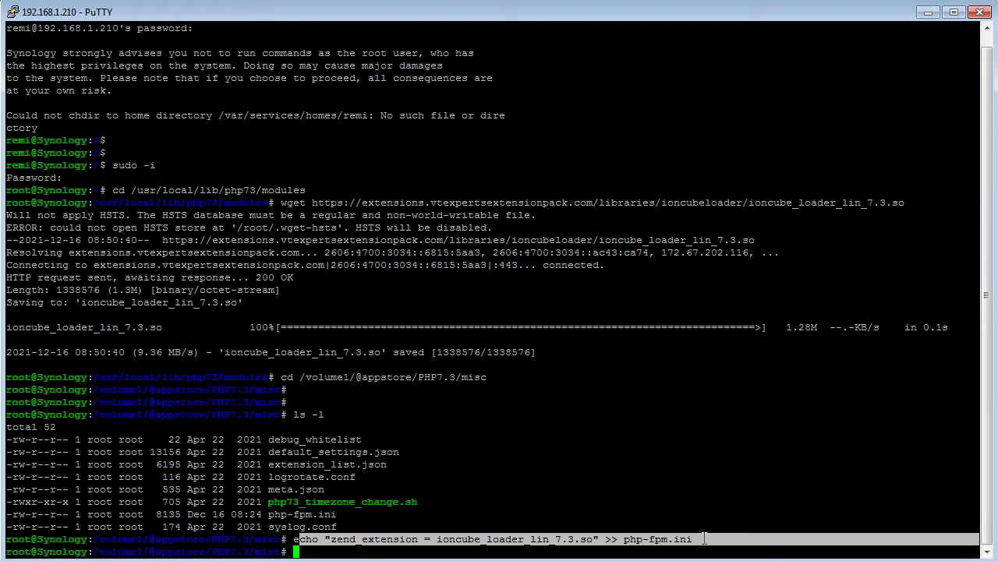
left_click(570, 516)
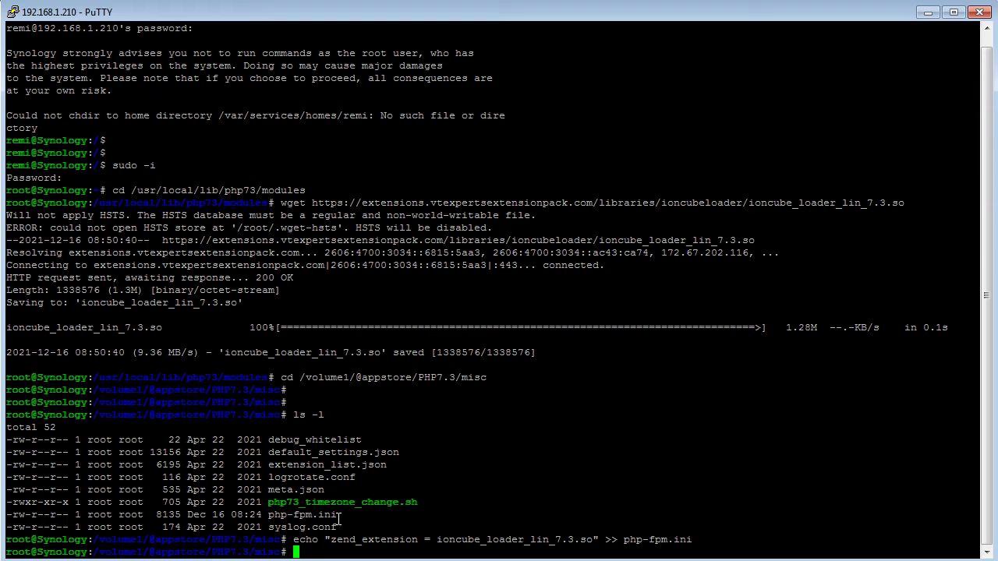
left_click_drag(340, 517, 268, 517)
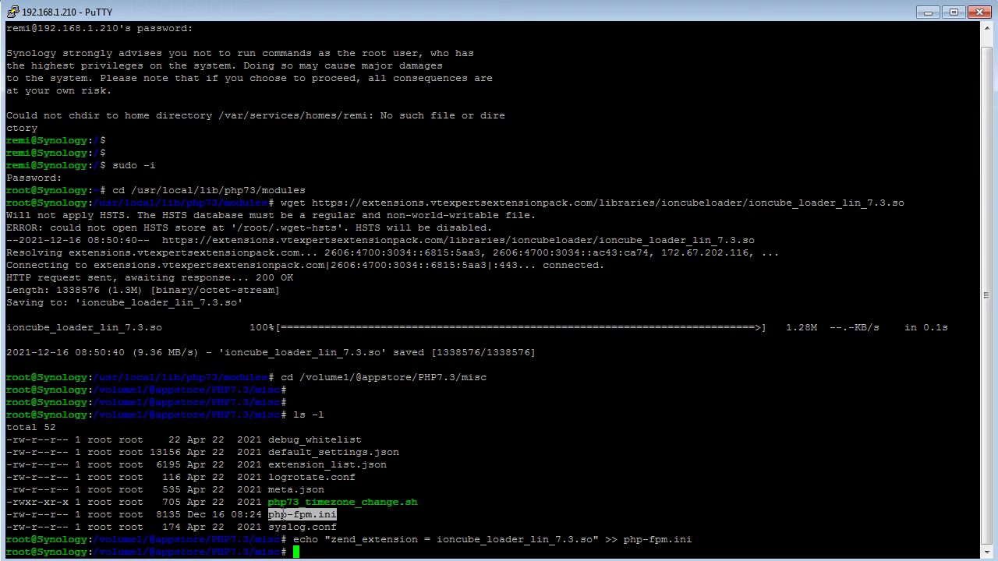
left_click(480, 489)
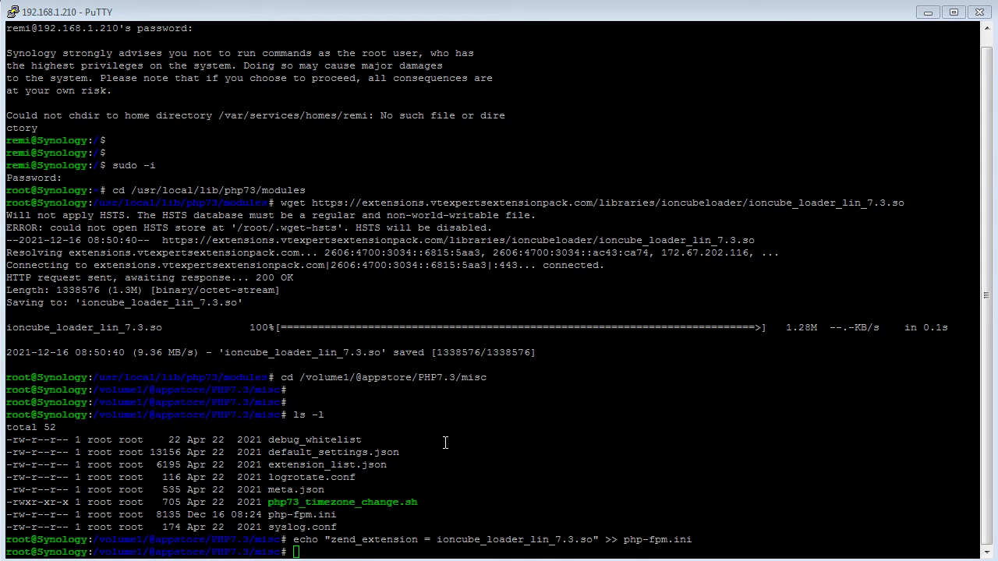
left_click(469, 474)
Restart the WebStation package with synopkg restart WebStation
right_click(503, 465)
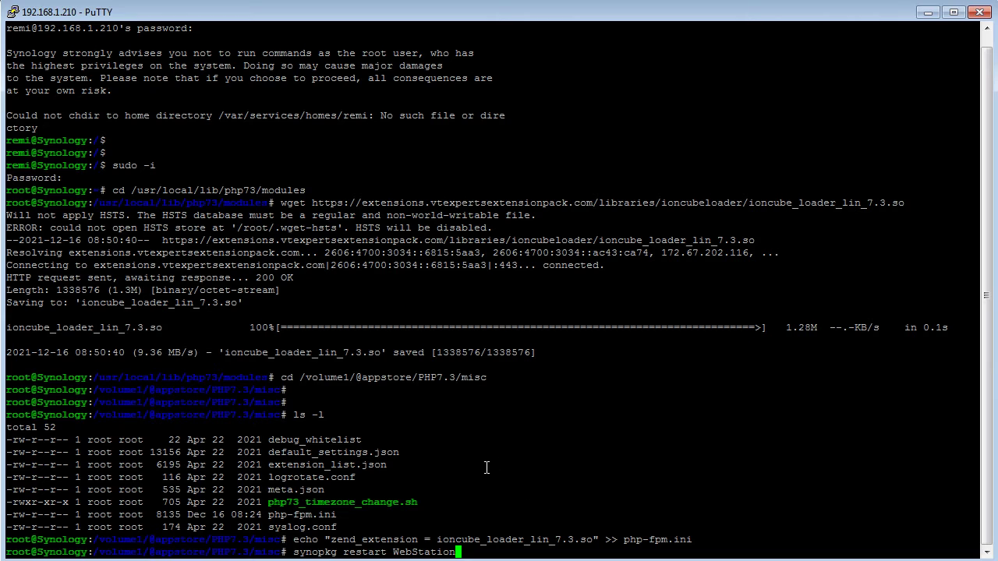
key("Return")
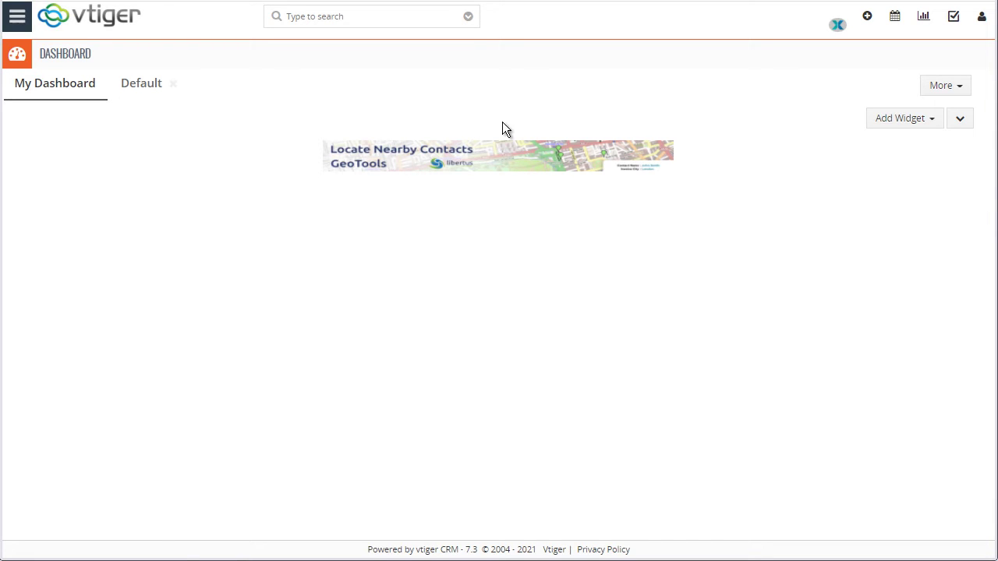
Resume the vtiger Extension Pack install and review requirements: IonCube Loader met, PHP-SOAP missing
left_click(837, 25)
left_click(725, 82)
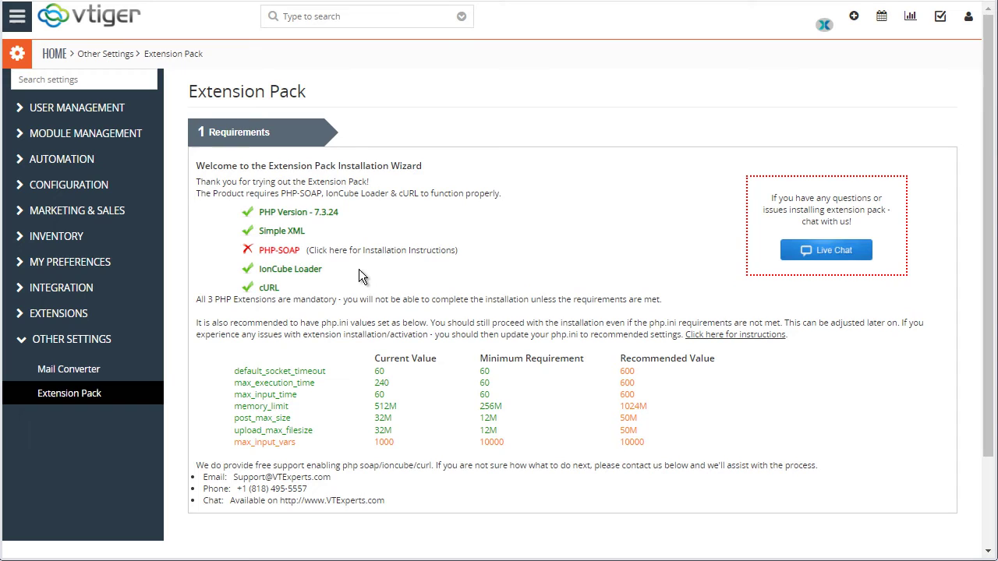
left_click_drag(322, 268, 258, 269)
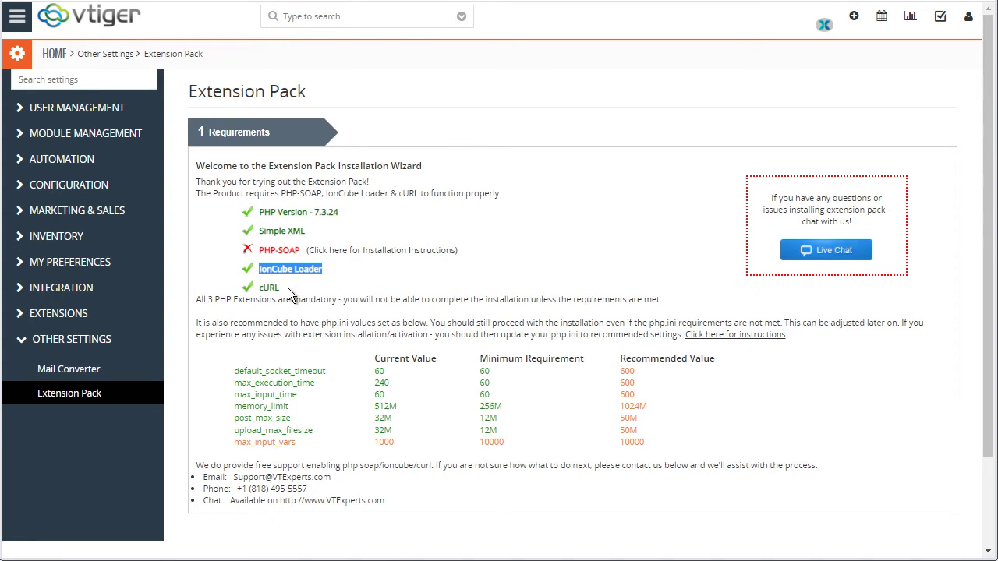
left_click(368, 290)
left_click_drag(263, 251, 288, 257)
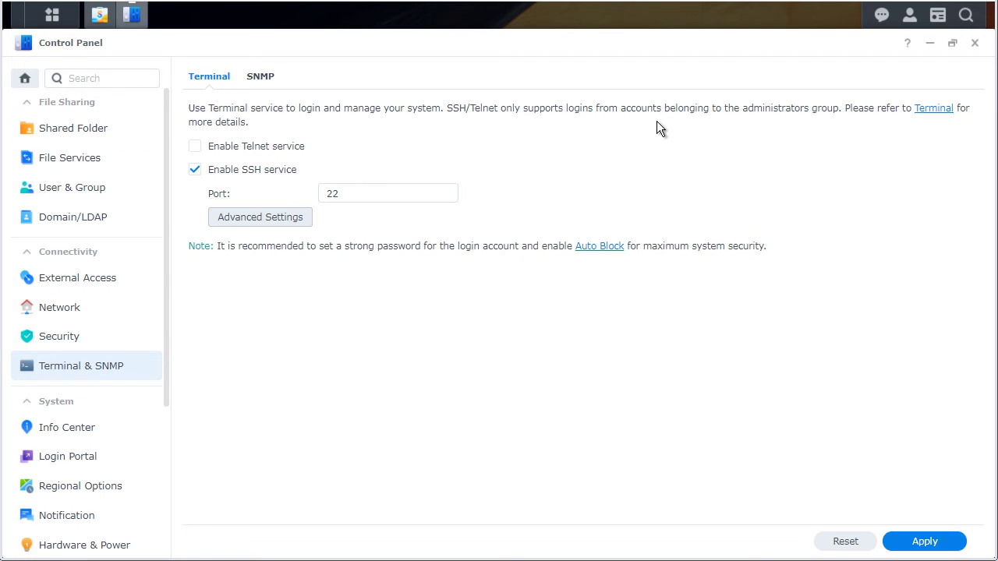
Close Control Panel, launch Web Station and show its Script Language Settings PHP profiles
left_click(974, 43)
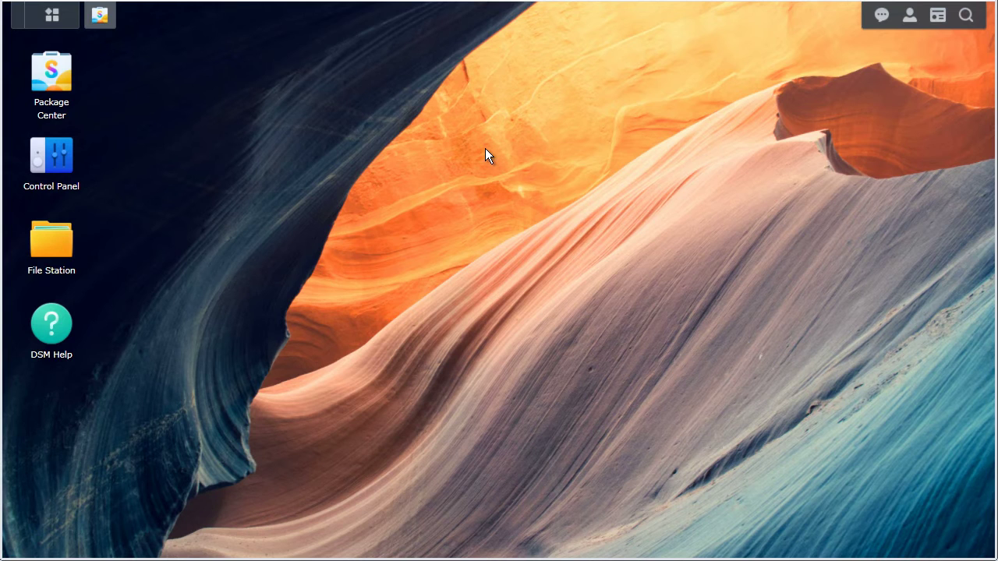
left_click(52, 15)
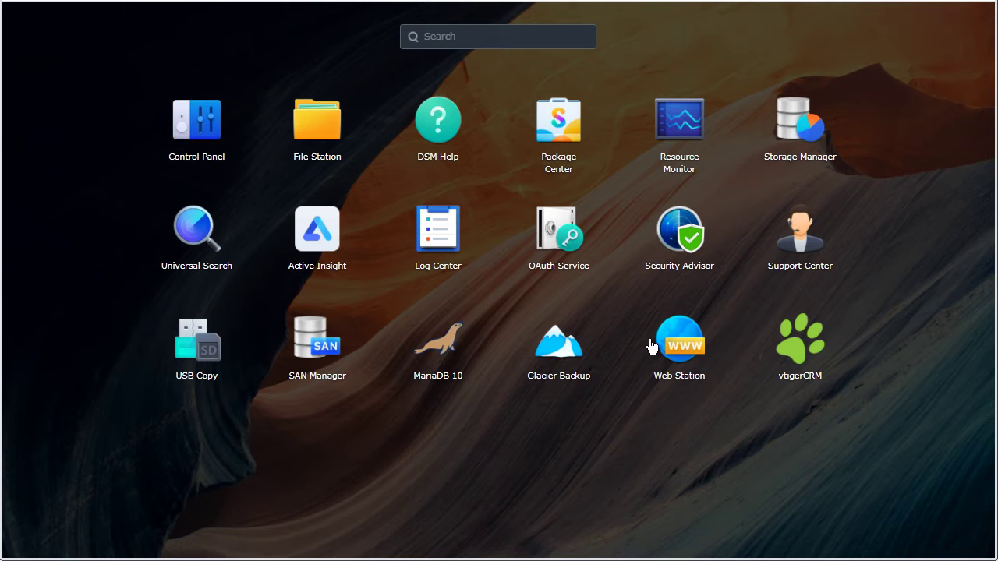
left_click(681, 345)
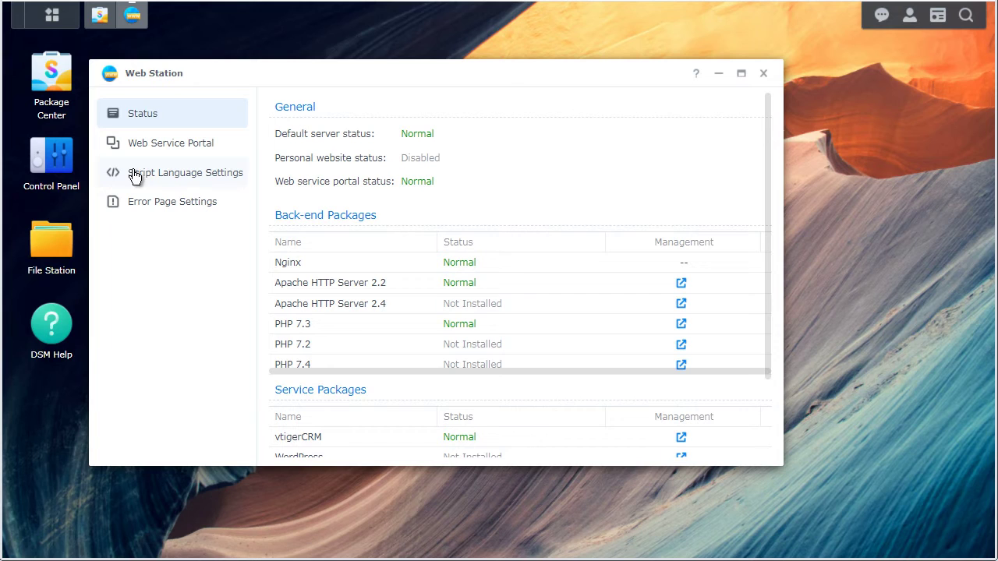
left_click(159, 177)
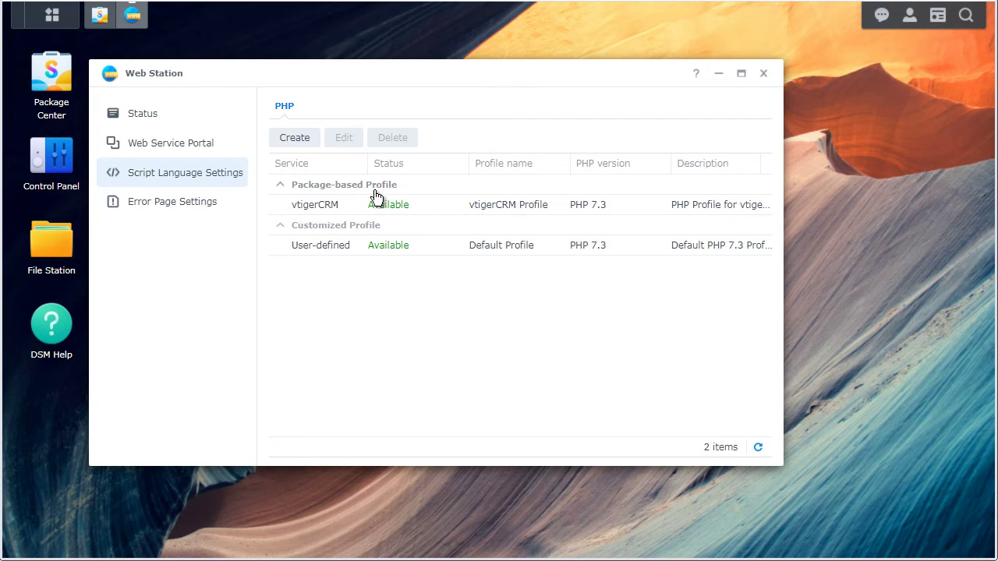
Edit the vtigerCRM Profile, tick the soap extension and save it
left_click(422, 206)
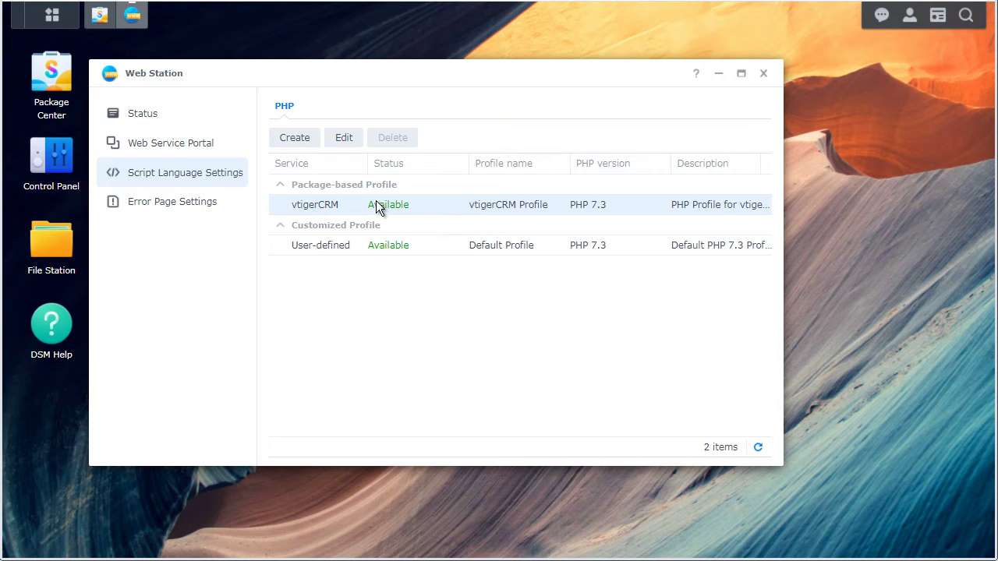
left_click(343, 138)
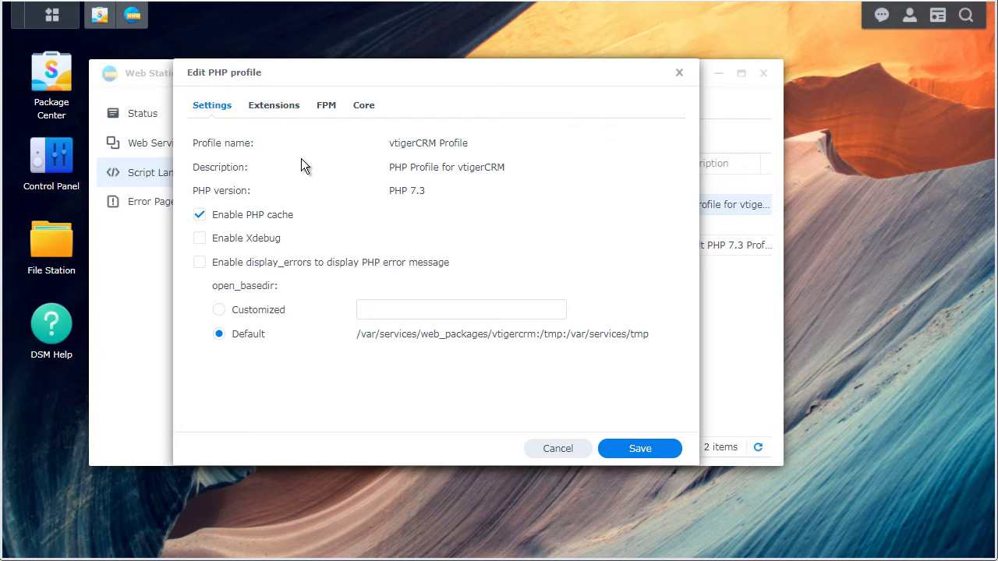
left_click(273, 110)
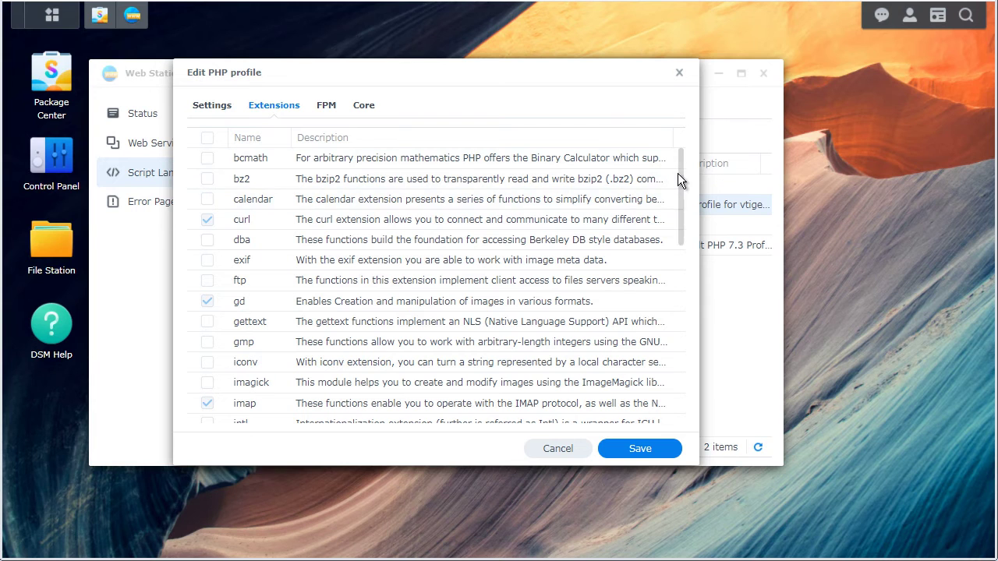
left_click_drag(677, 173, 674, 295)
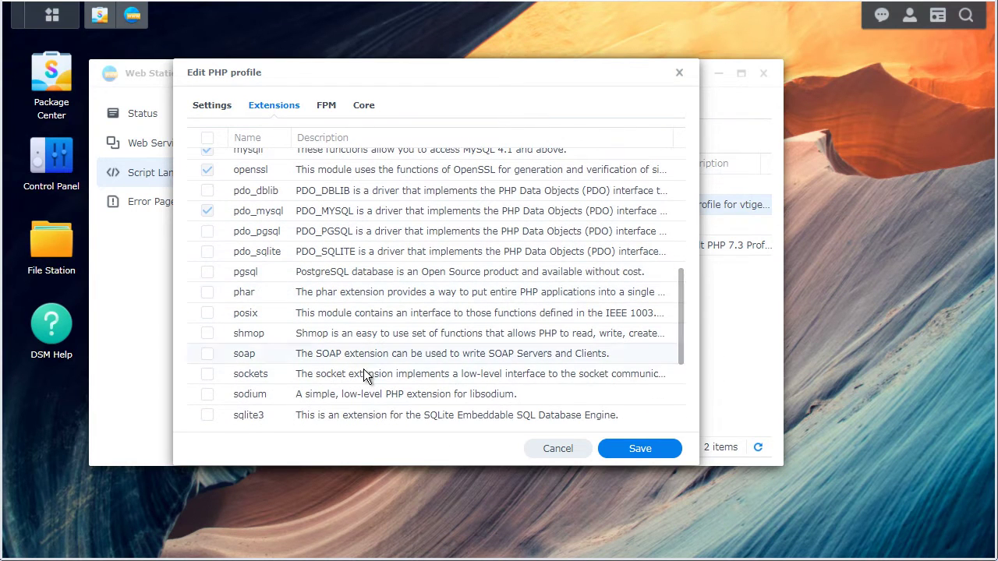
left_click(208, 353)
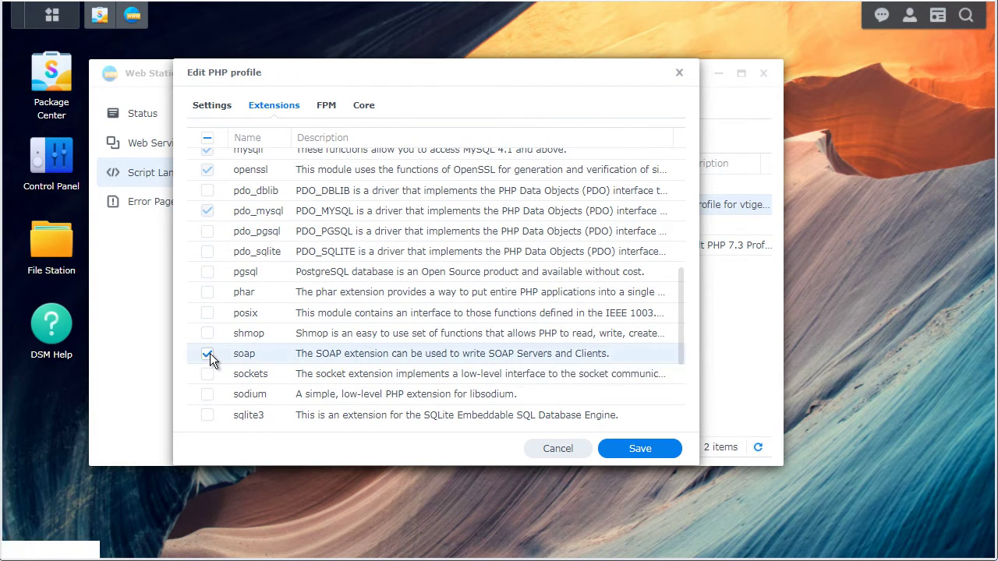
left_click(636, 447)
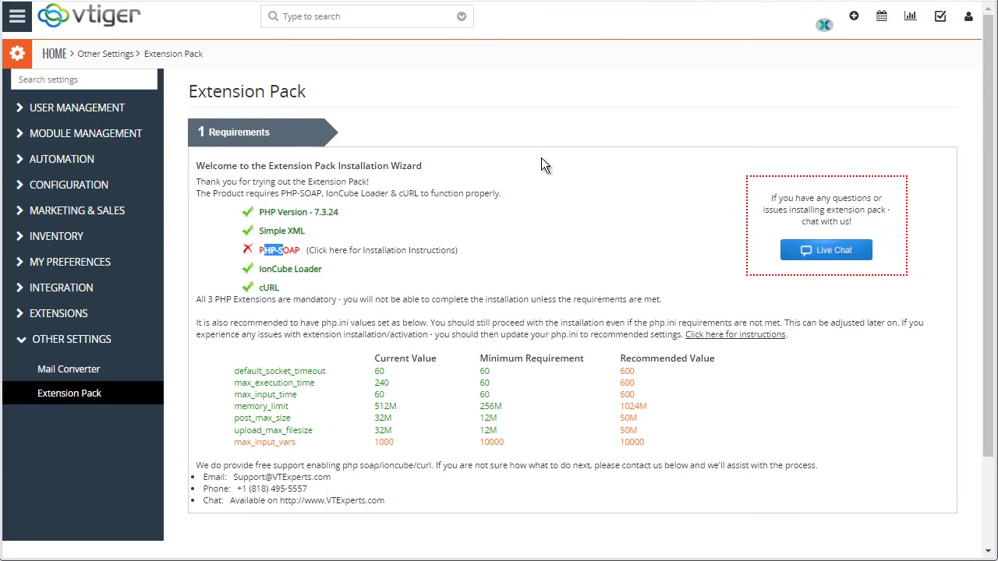
Reload the Extension Pack wizard, confirm PHP-SOAP is now met, and scroll to Install
left_click(541, 158)
right_click(541, 157)
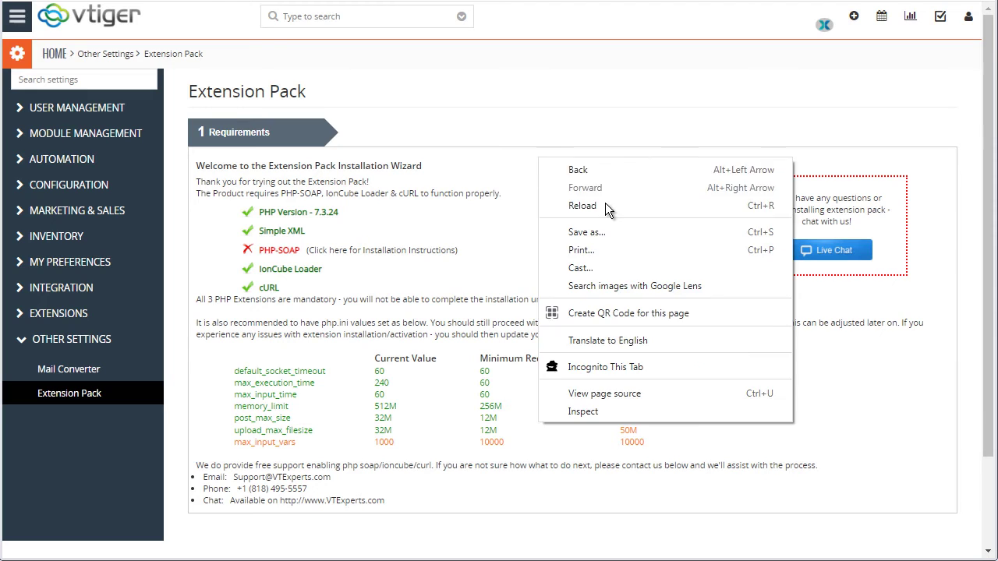
left_click(605, 203)
left_click_drag(264, 250, 585, 243)
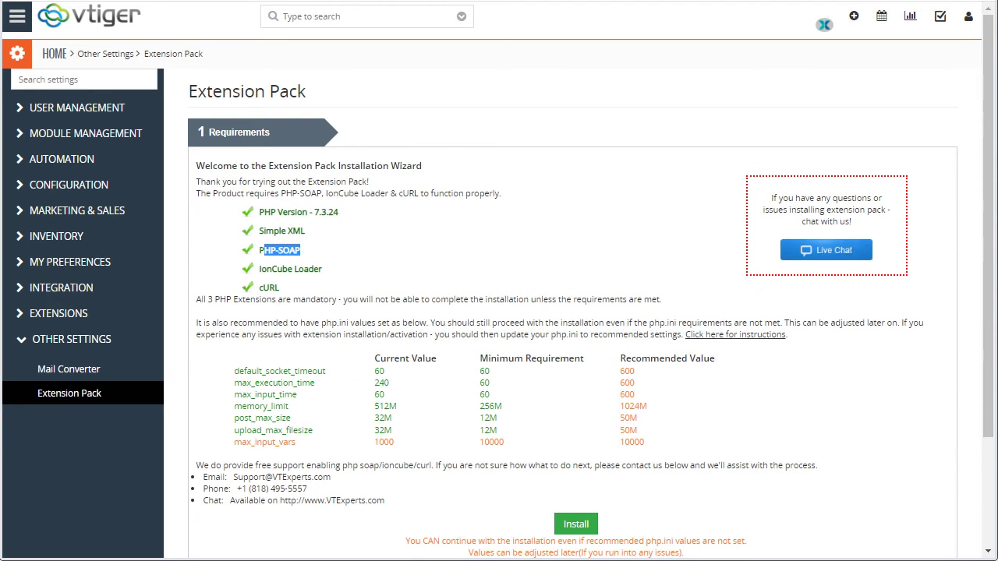
left_click(575, 271)
scroll(523, 296, "down", 1)
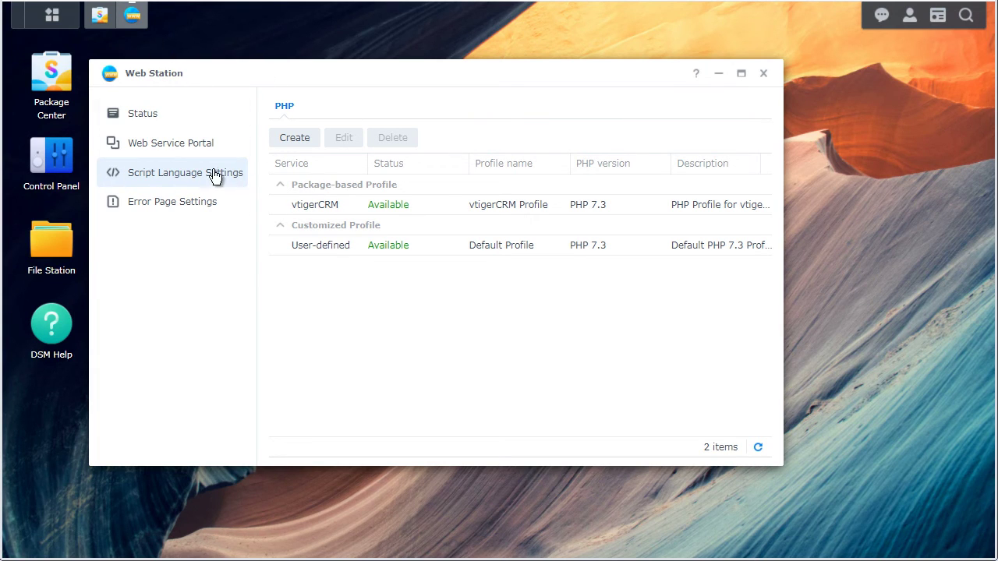
Edit the vtigerCRM PHP profile and open its Core settings search
left_click(442, 205)
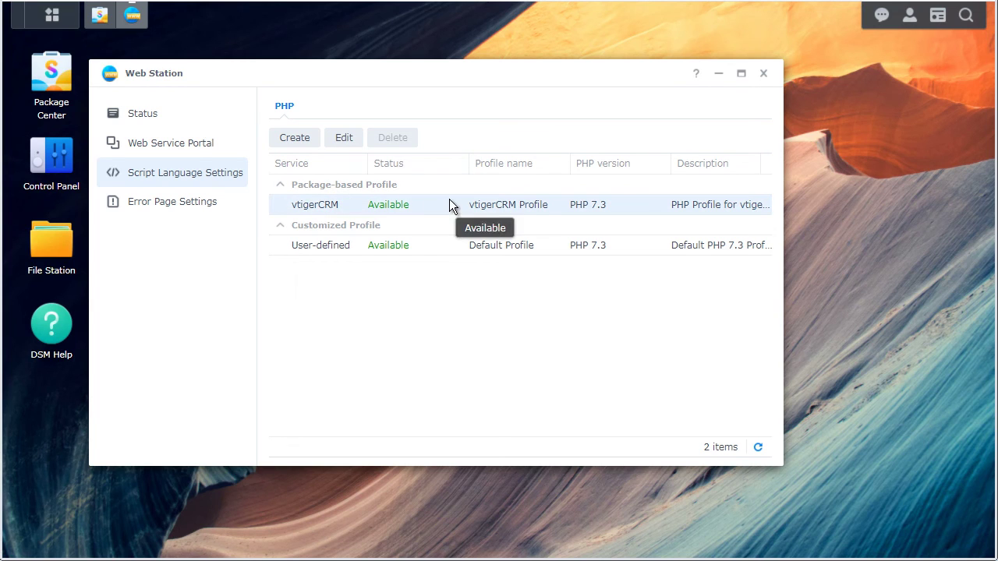
left_click(346, 138)
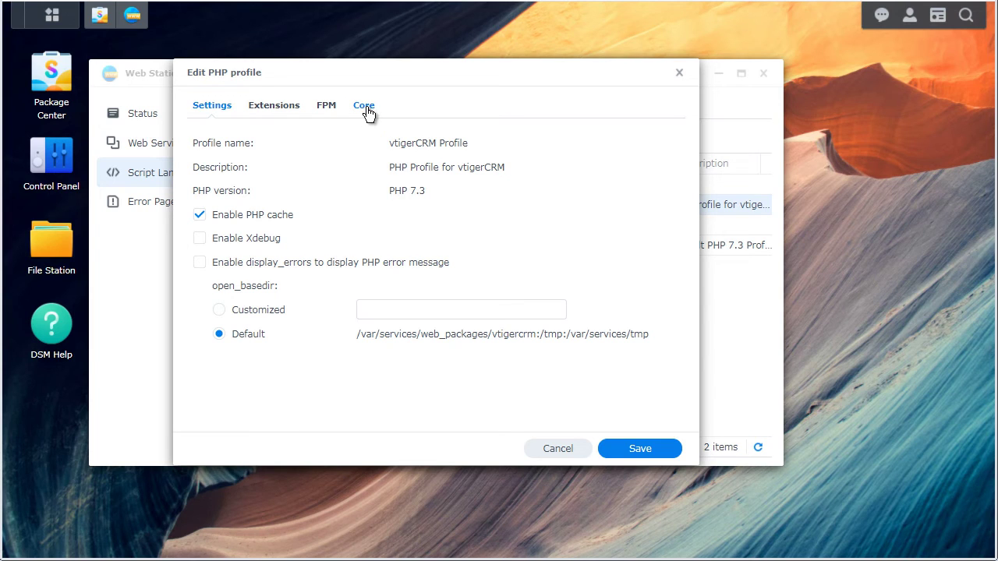
left_click(366, 108)
left_click(588, 135)
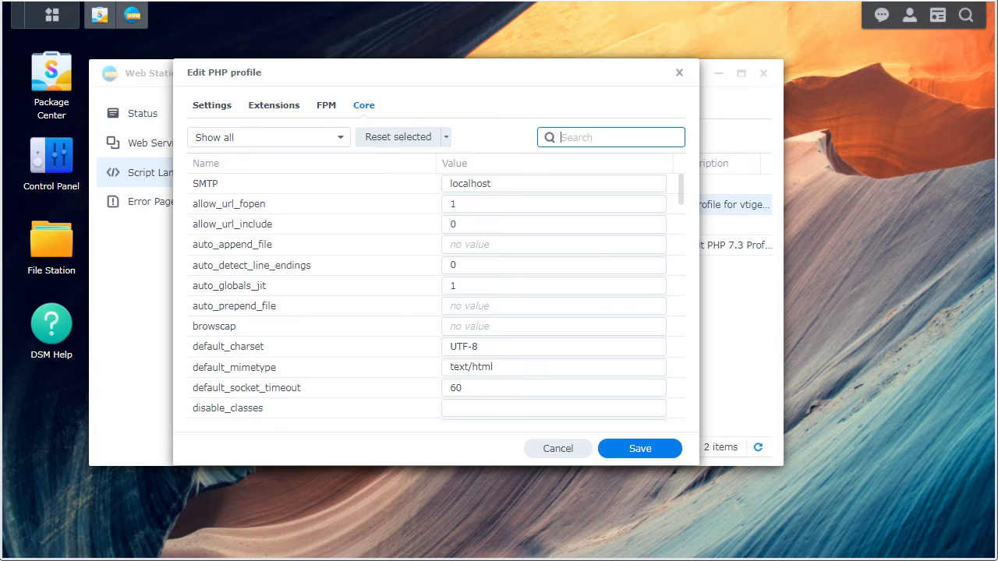
Filter Core settings by 'default_s' and raise default_socket_timeout from 60 to 600
left_click(584, 136)
type("defau")
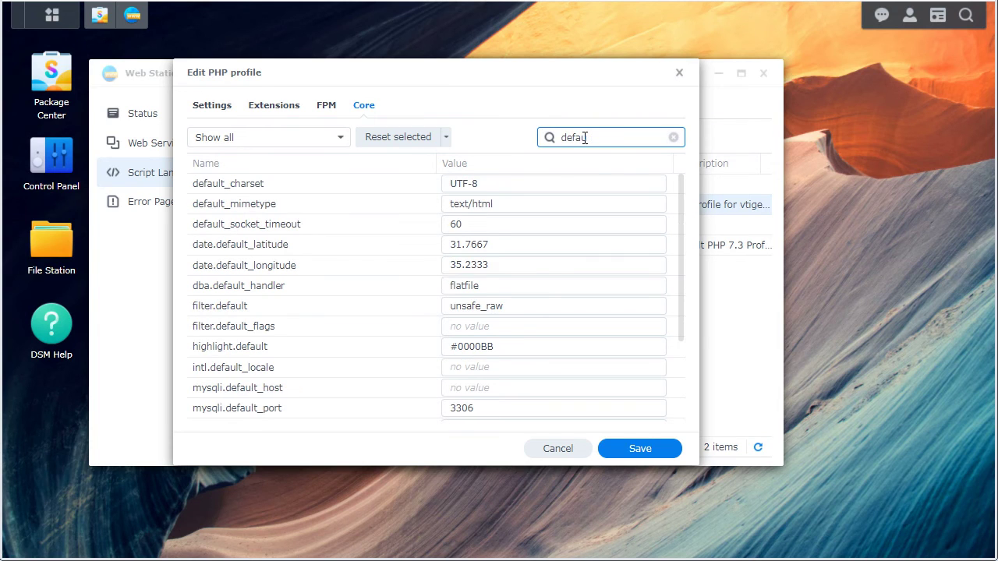
type("lt_")
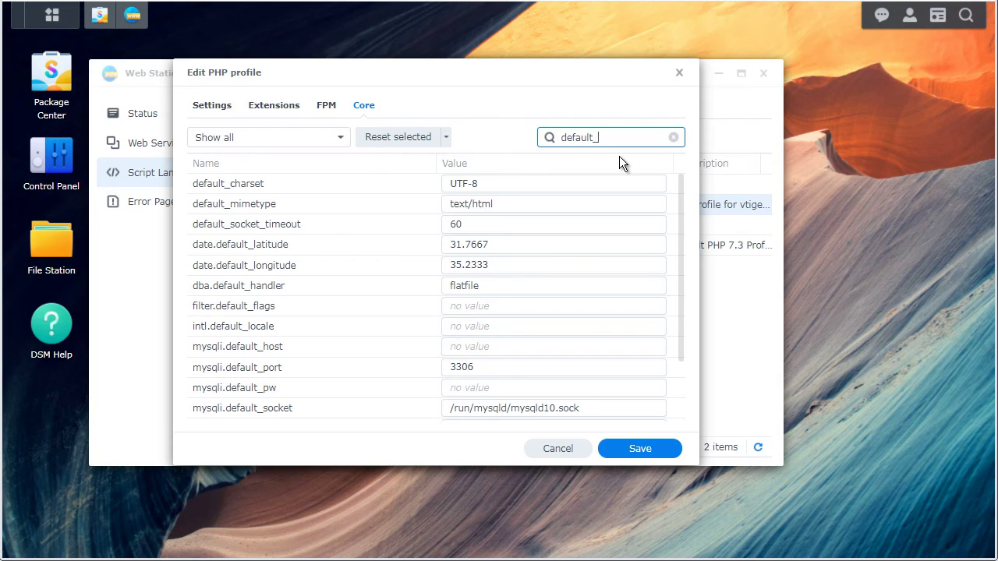
type("s")
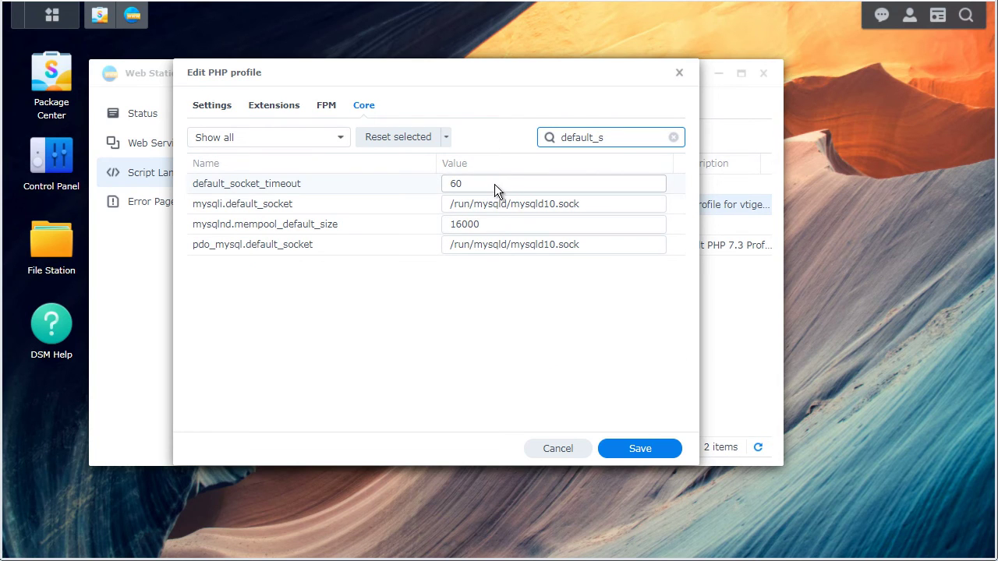
left_click(493, 184)
type("0")
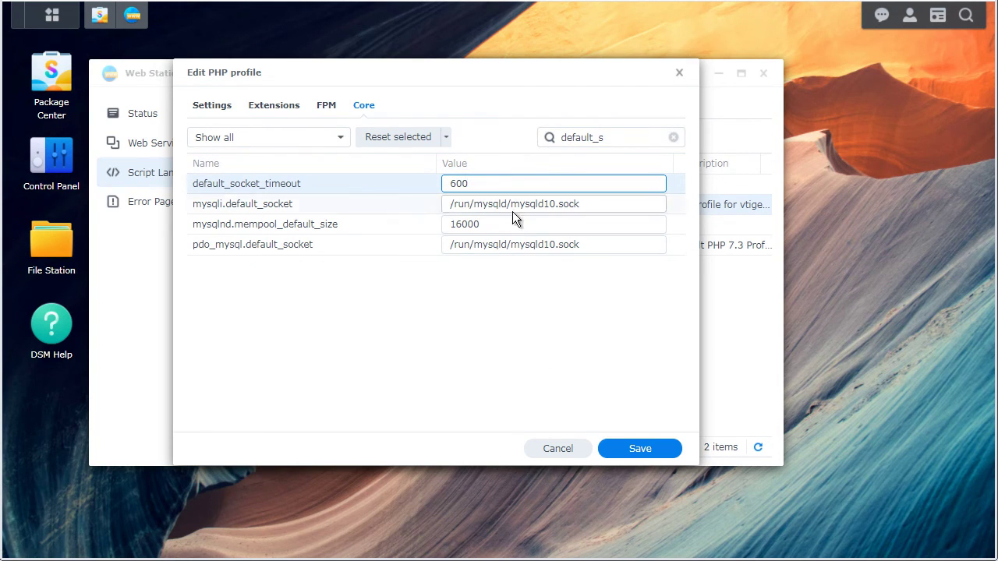
left_click_drag(633, 143, 560, 138)
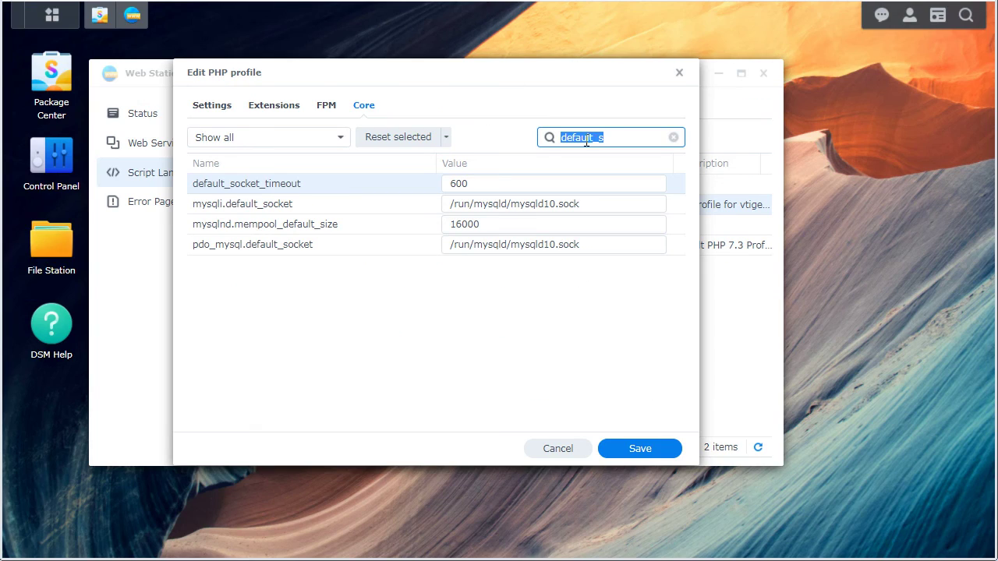
Filter by 'ma' and set max_execution_time and max_input_time to 600, max_input_vars to 10000
type("max")
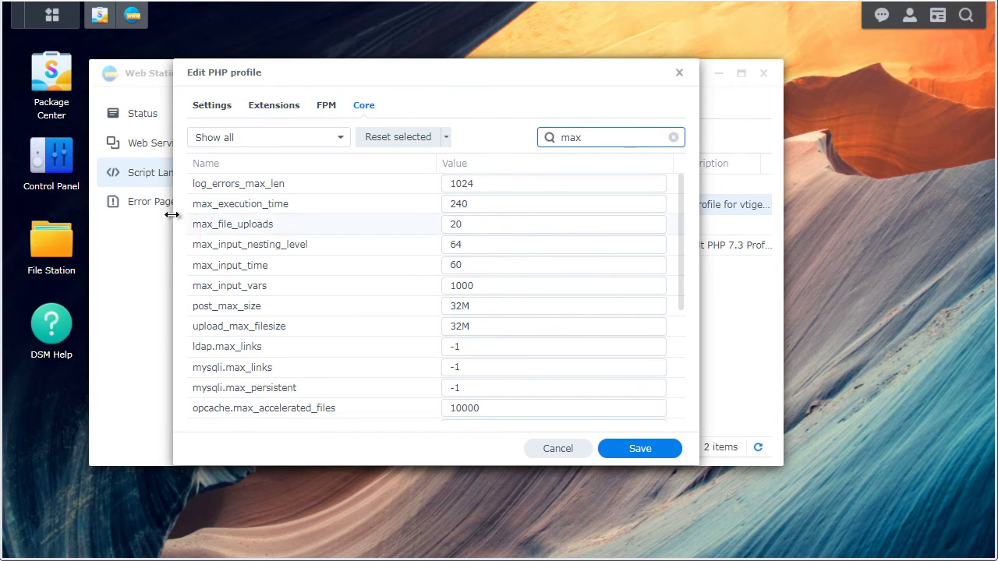
left_click(499, 206)
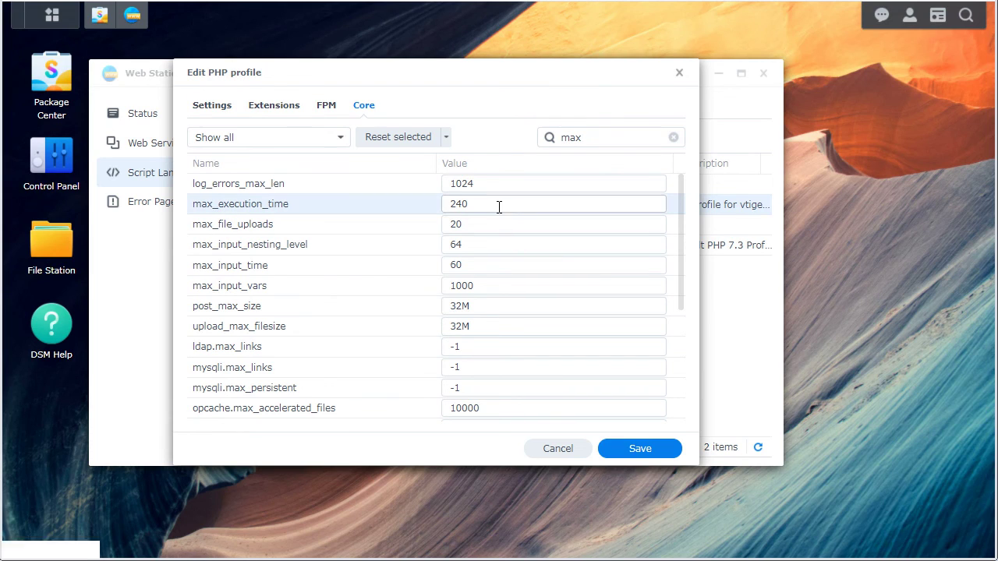
type("600")
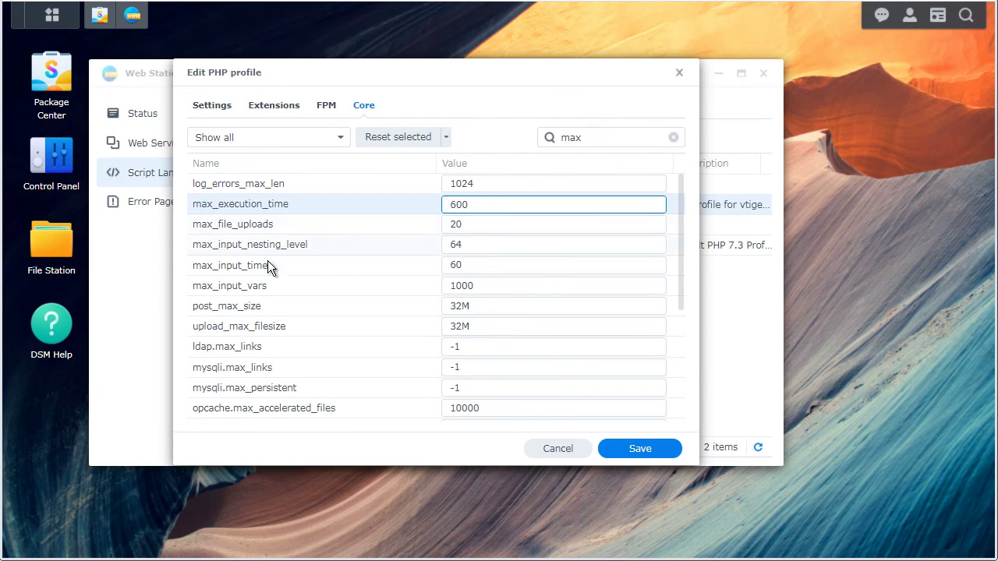
left_click(248, 273)
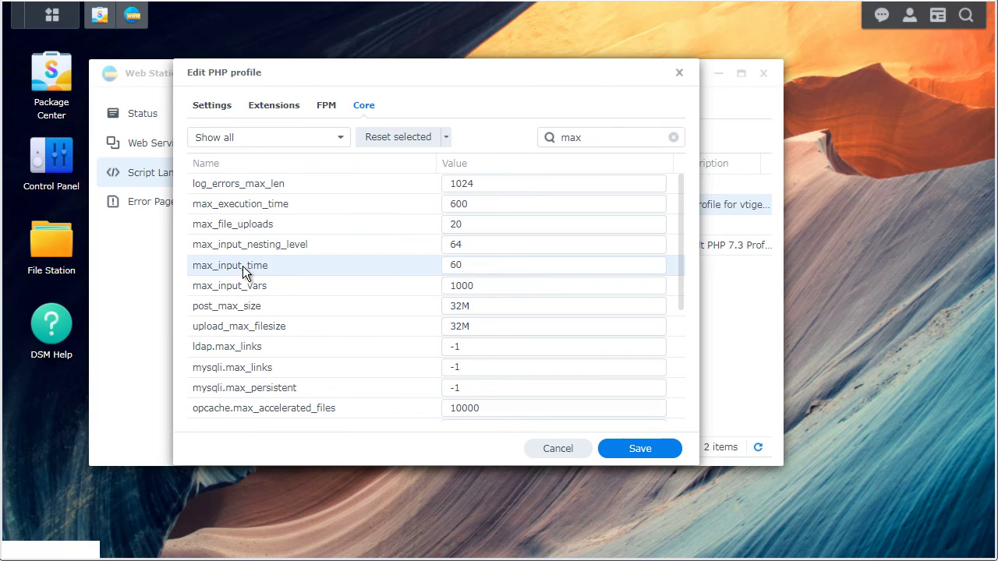
left_click(479, 264)
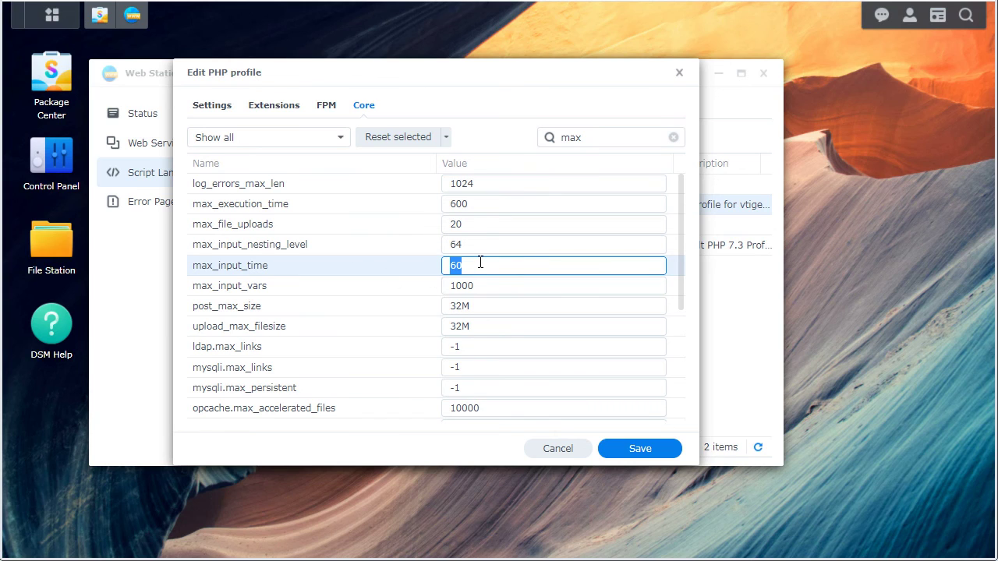
type("600")
left_click(531, 285)
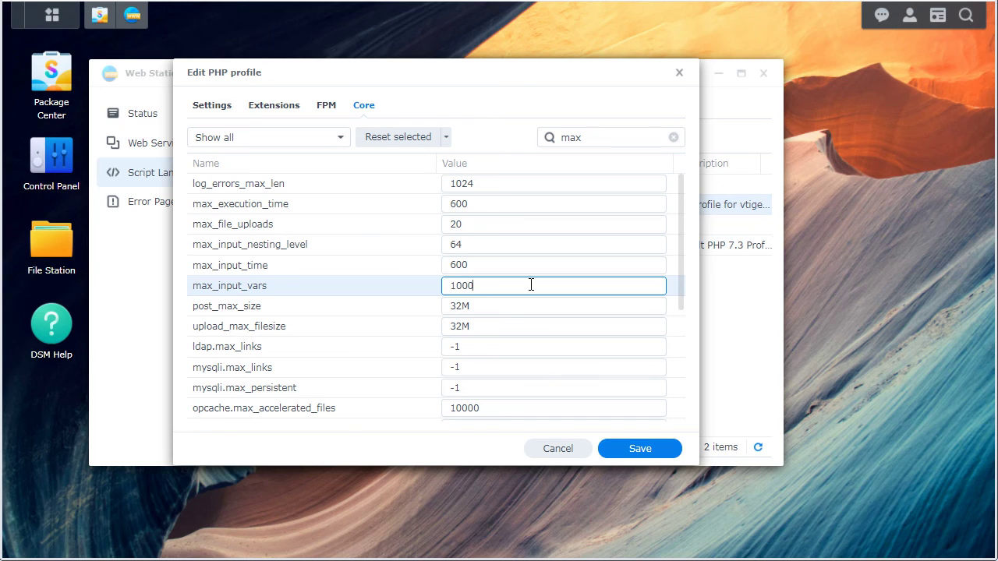
type("0")
Change post_max_size and upload_max_filesize from 32M to 50M
left_click(464, 305)
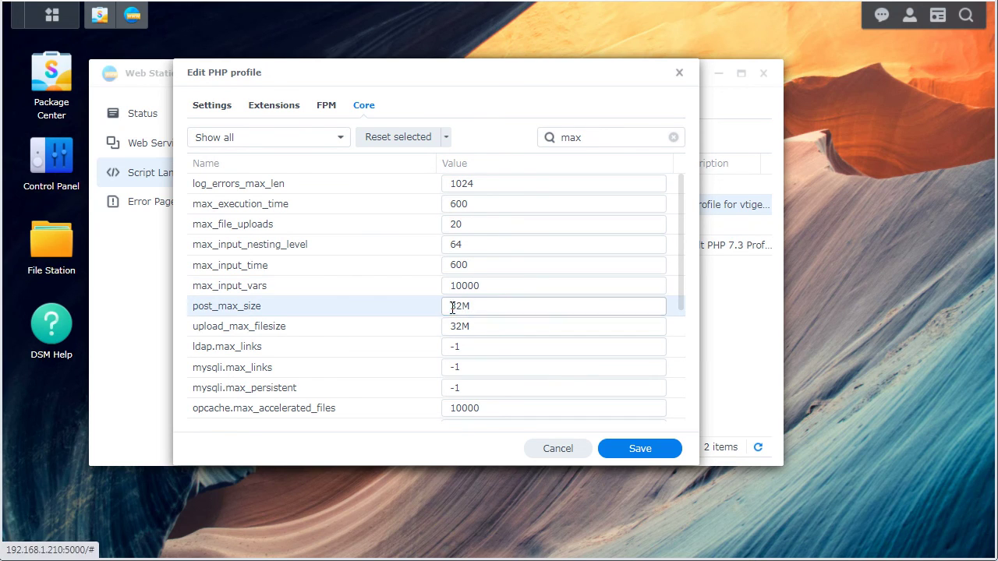
left_click_drag(468, 305, 445, 306)
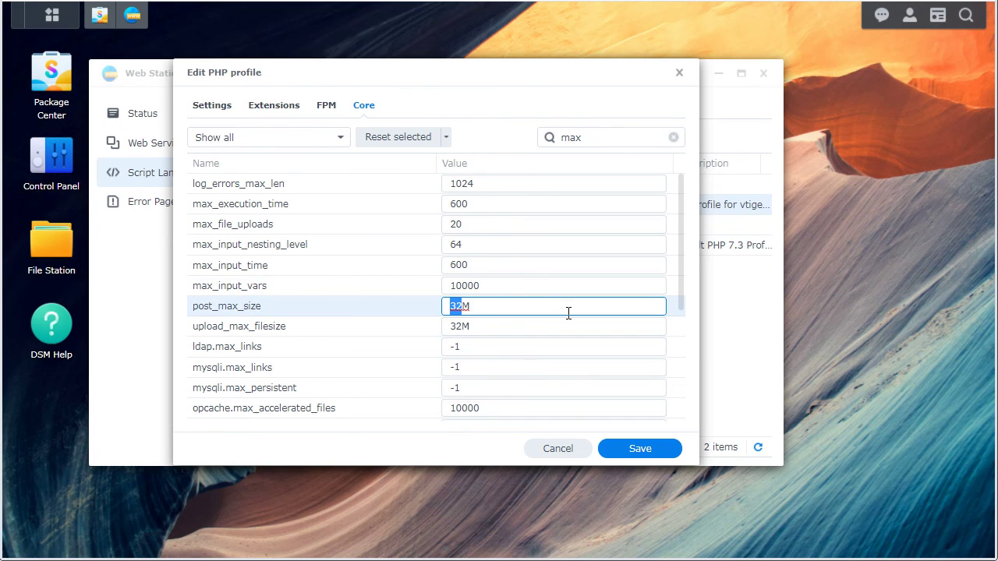
type("50M")
left_click(464, 328)
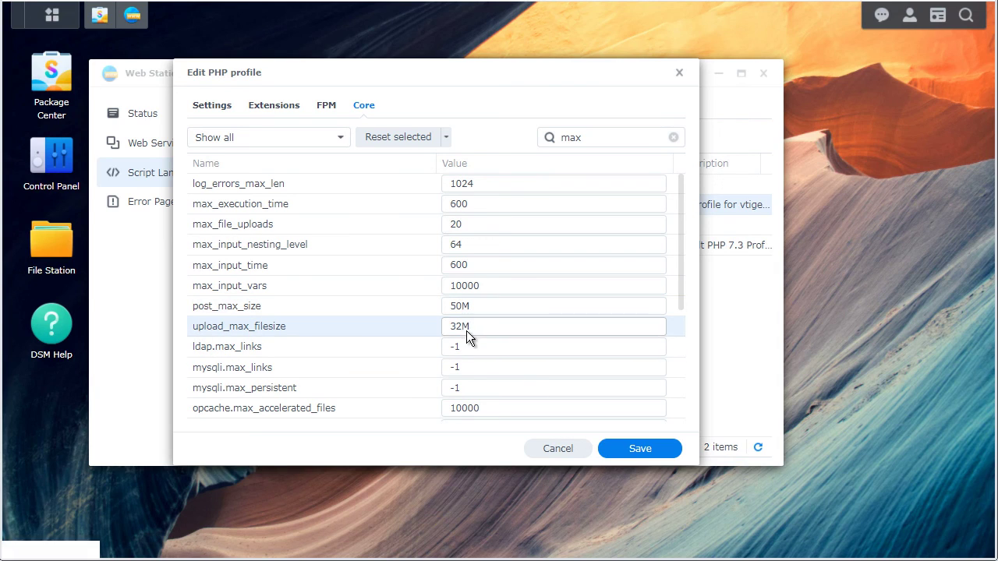
left_click_drag(459, 329, 425, 328)
type("50M")
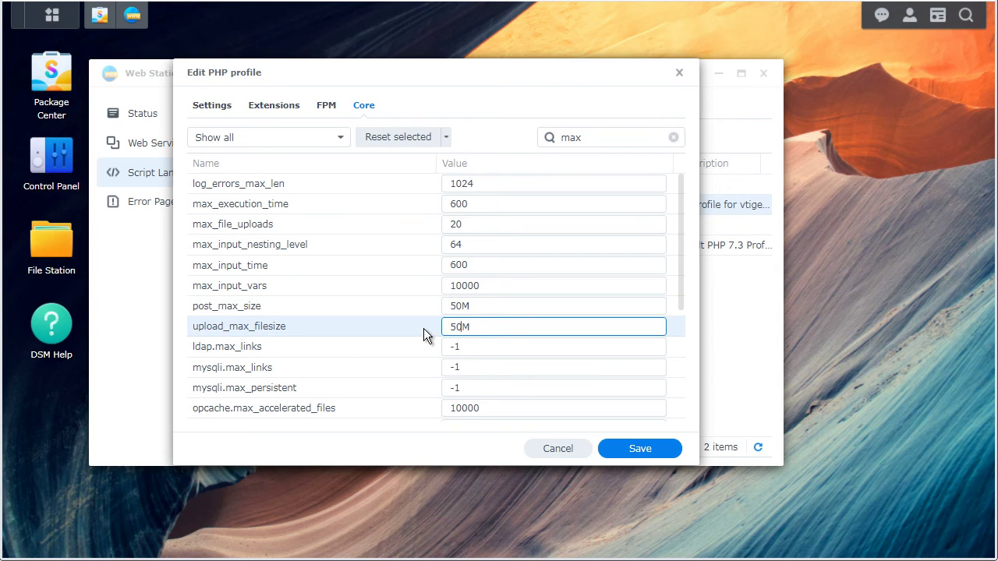
Save the PHP profile, reload the wizard, and note memory_limit still reads 512M
left_click(630, 446)
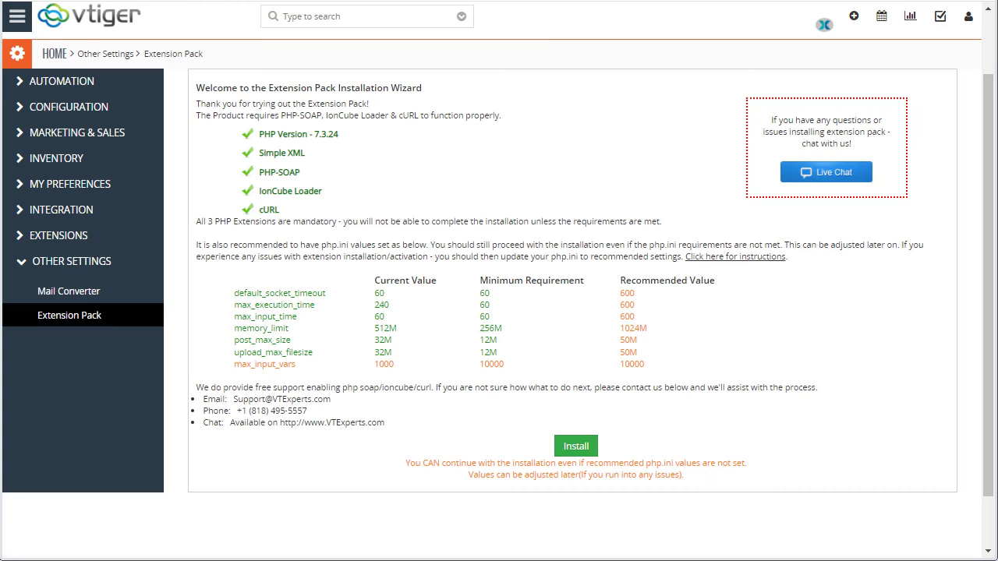
right_click(593, 159)
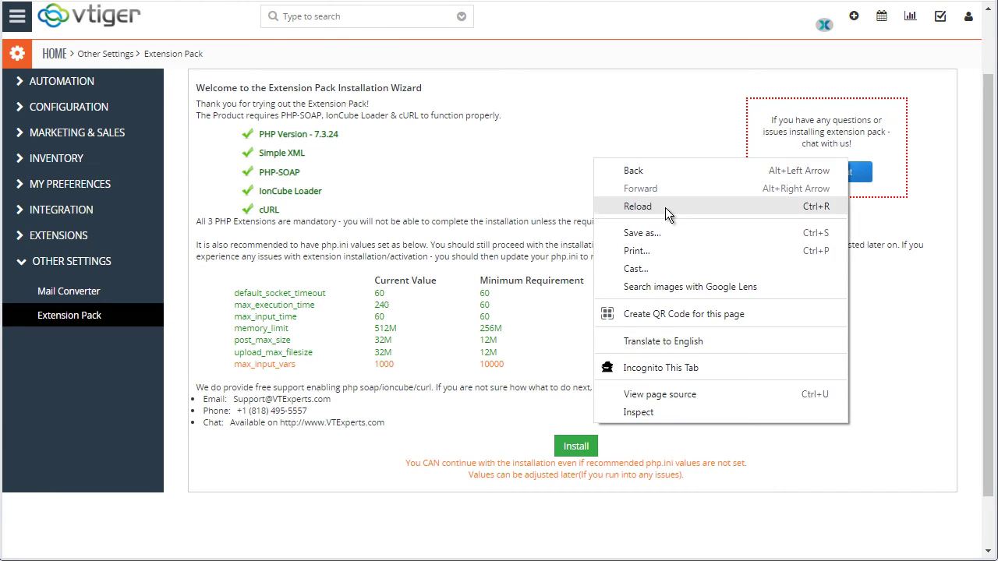
left_click(665, 207)
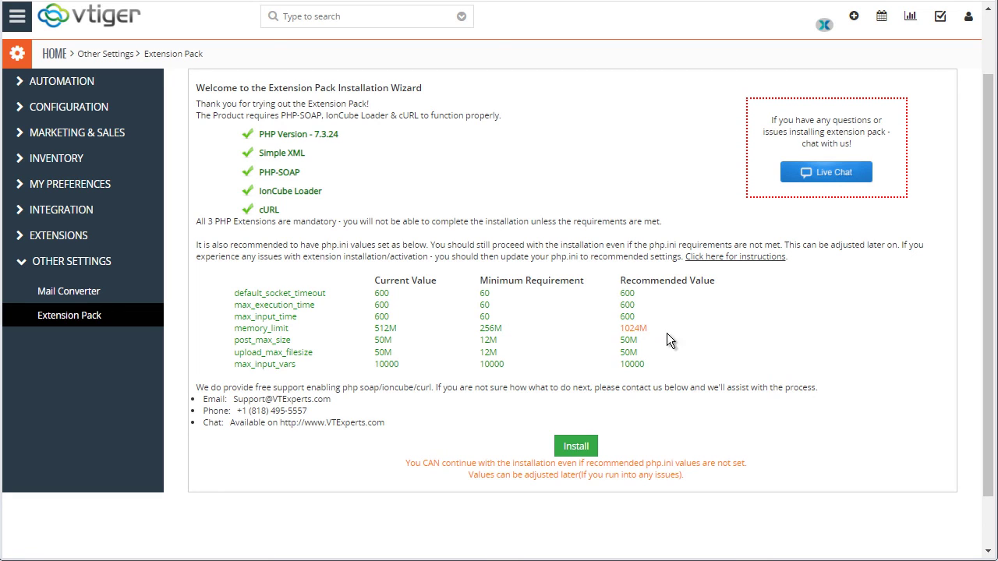
double_click(274, 332)
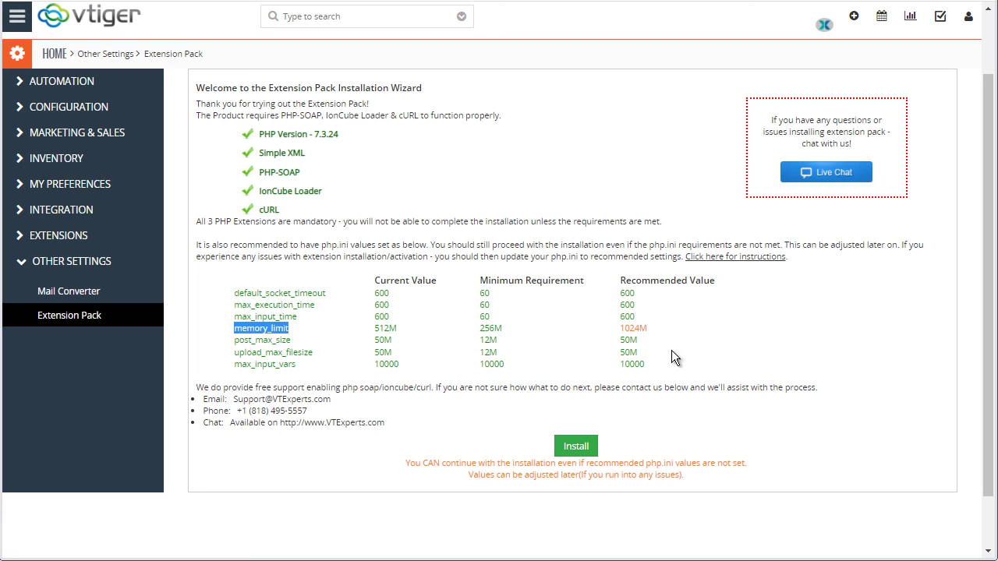
double_click(382, 331)
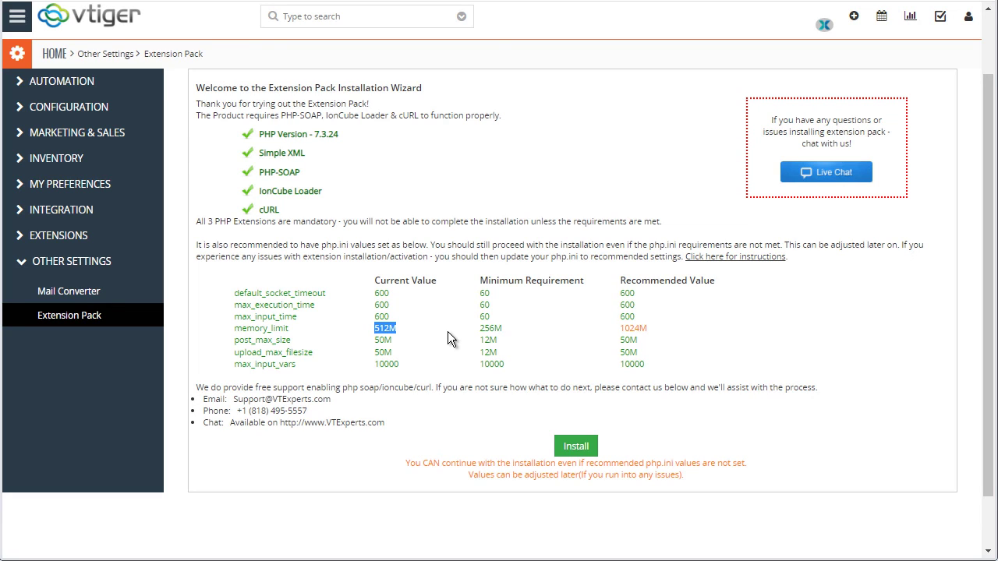
left_click(537, 289)
Install the Extension Pack, confirm the VTEStore upgrade, and browse the extension store listings
left_click(587, 453)
left_click(616, 76)
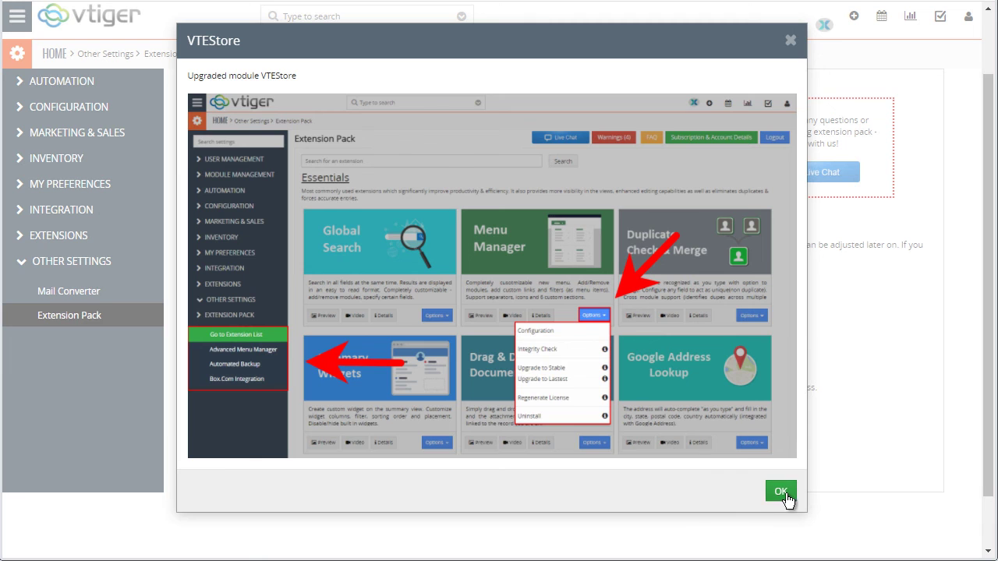
left_click(781, 492)
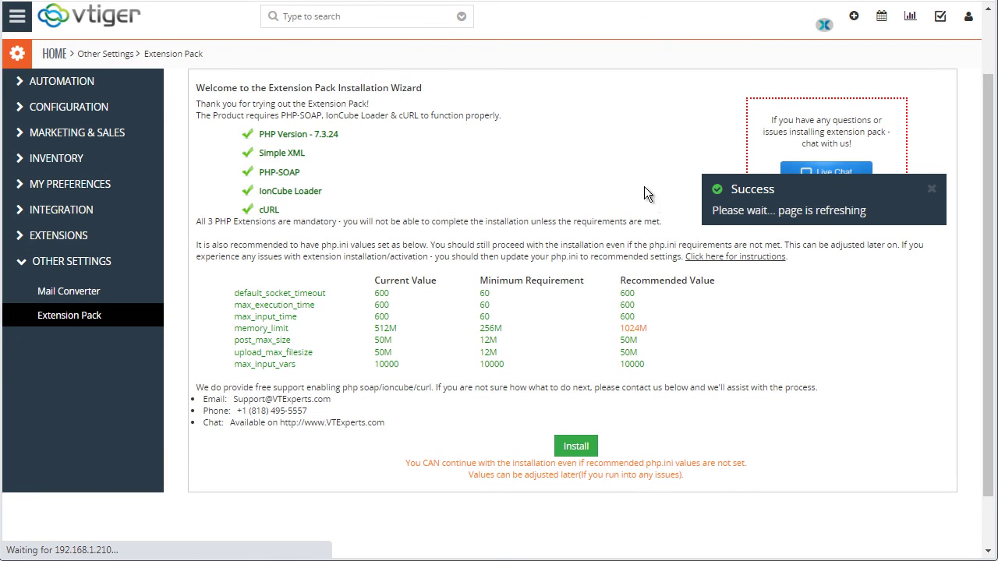
scroll(755, 327, "down", 6)
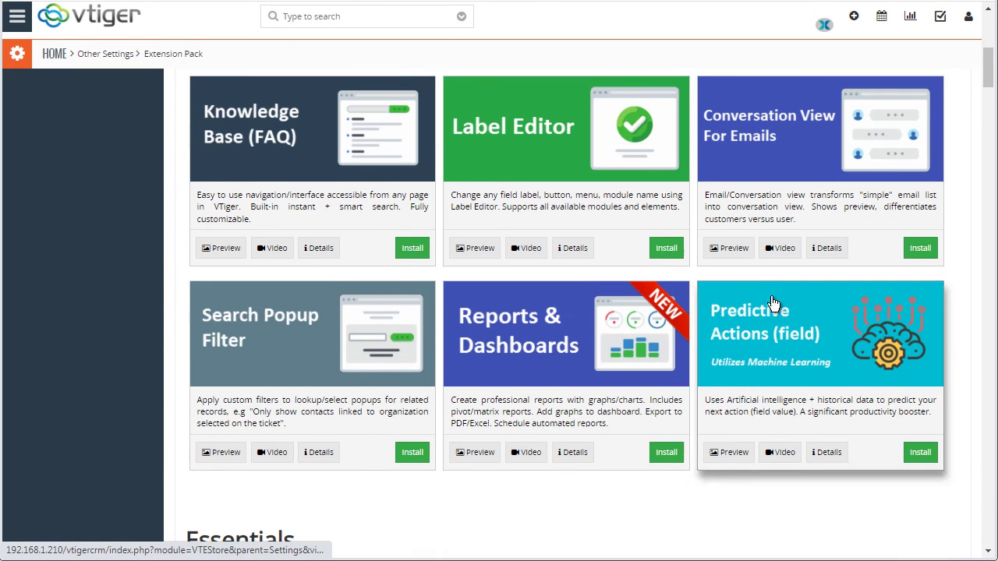